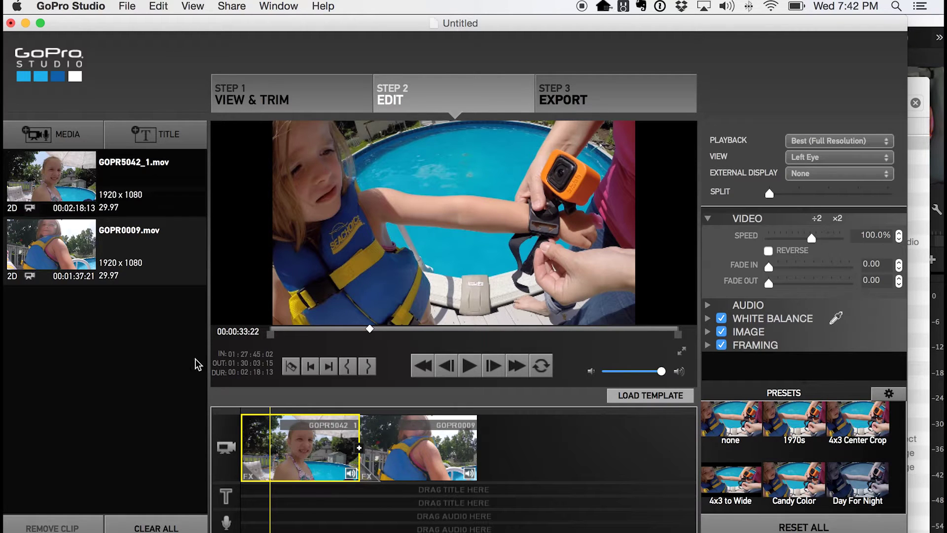
Return to the View & Trim stage, start importing new files and open the Desktop folder "Niagara Falls - GWL"
left_click(283, 110)
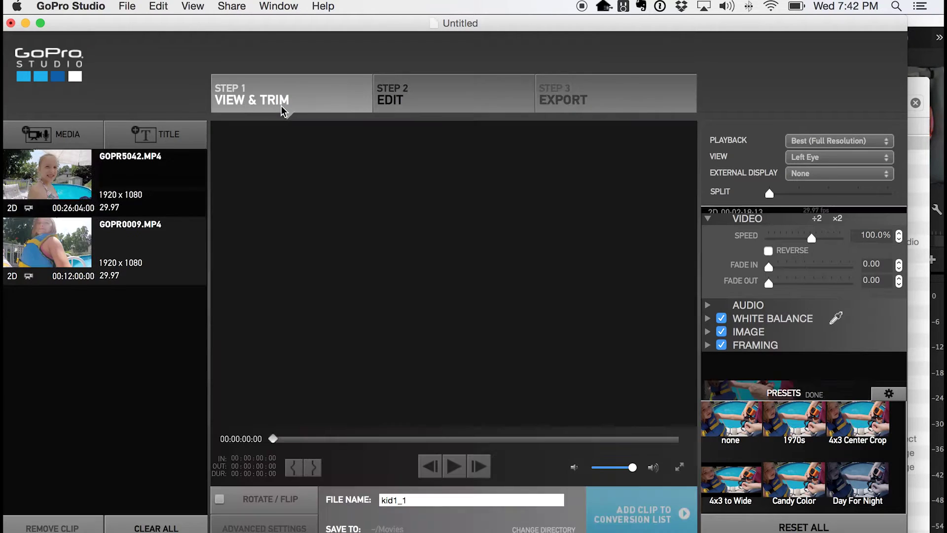
left_click(125, 137)
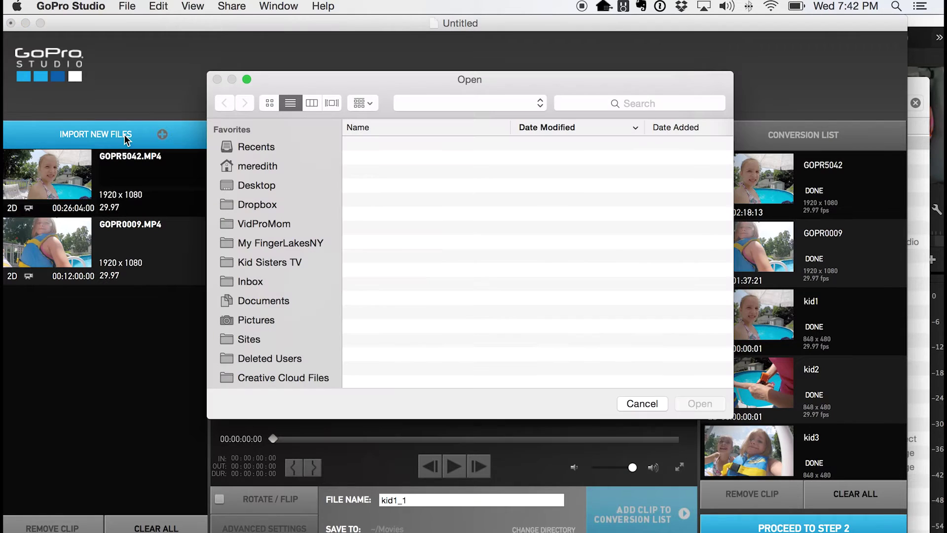
scroll(385, 250, "down", 10)
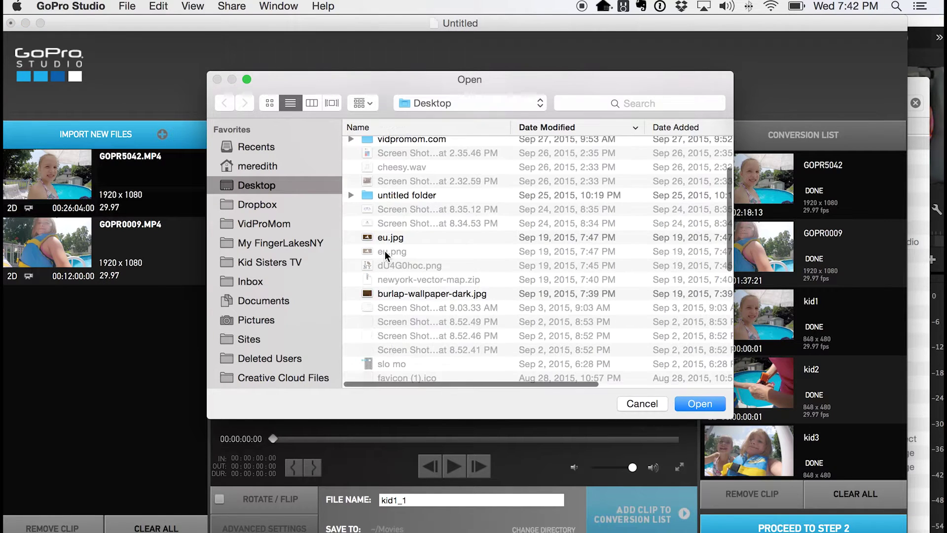
double_click(370, 324)
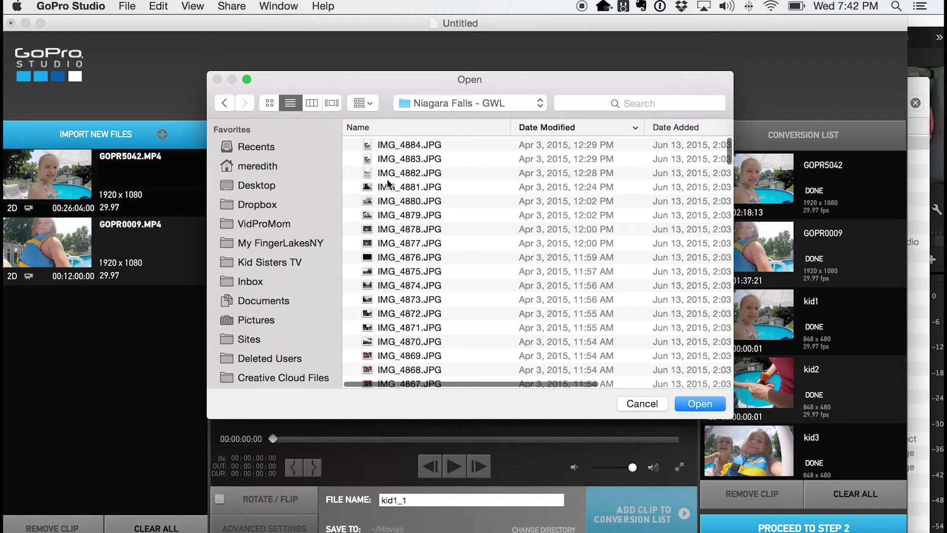
Preview the folder's photos one after another, from IMG_4884.JPG down to IMG_4876.JPG
left_click(392, 145)
key("space")
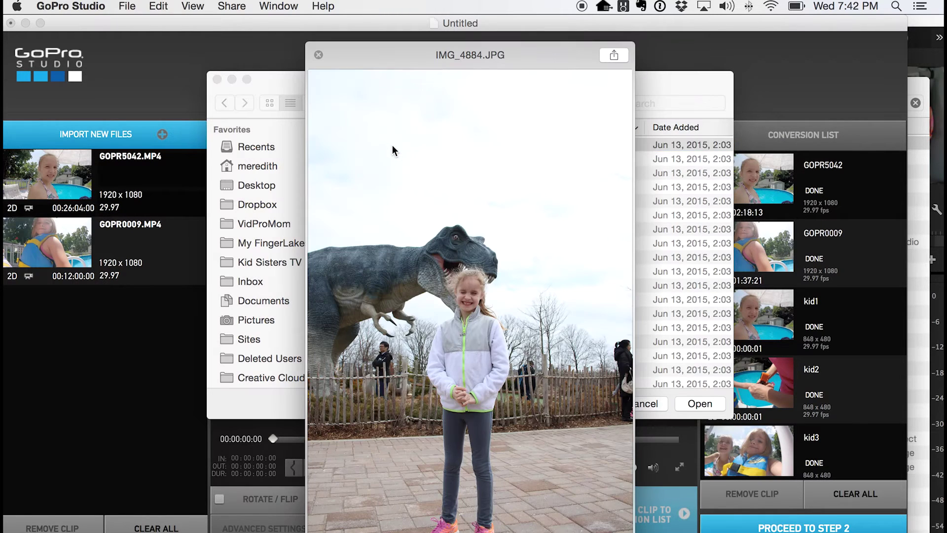
key("Down")
key("Down")
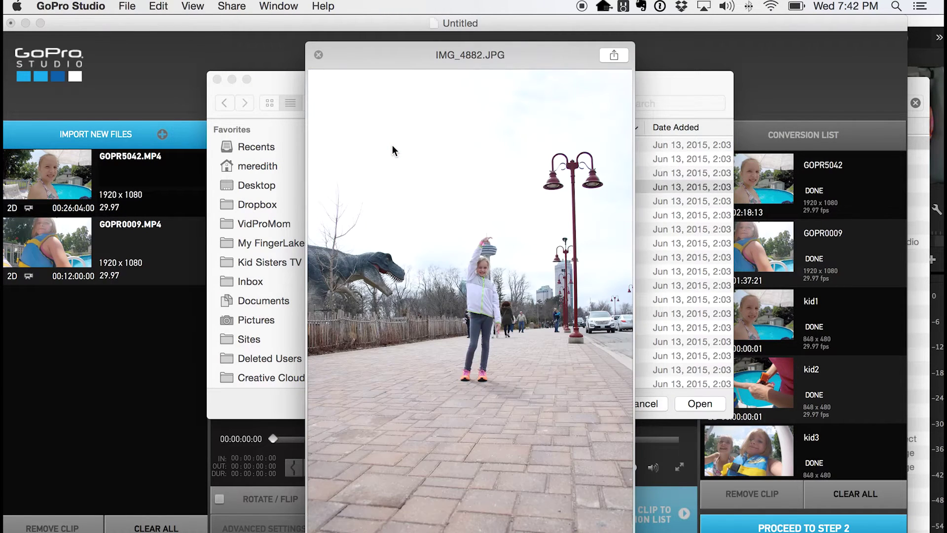
key("Down")
key("Down")
key("Down")
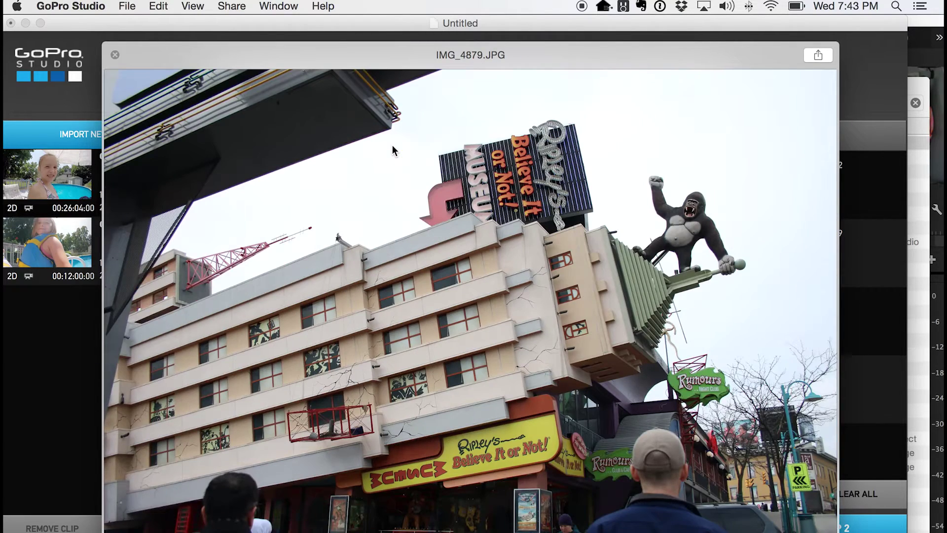
key("Down")
key("Down")
key("Down")
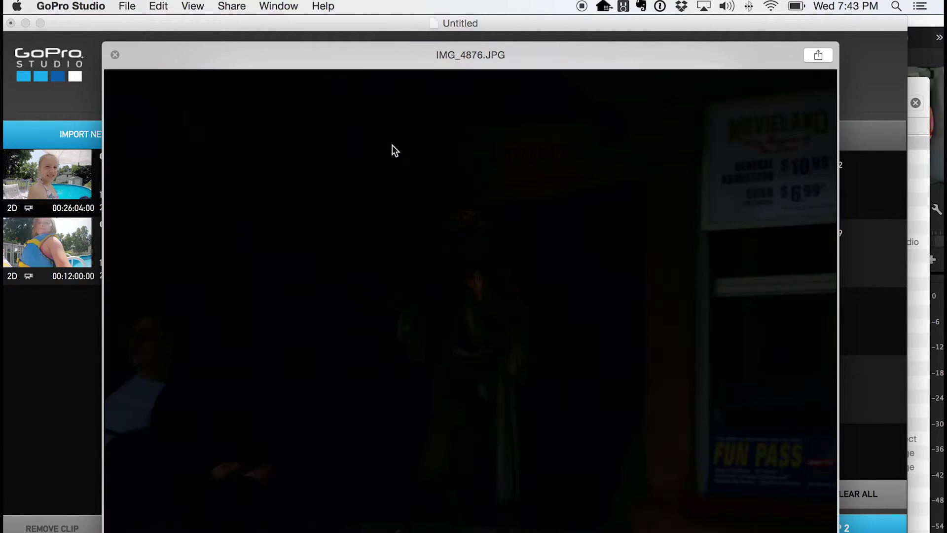
key("space")
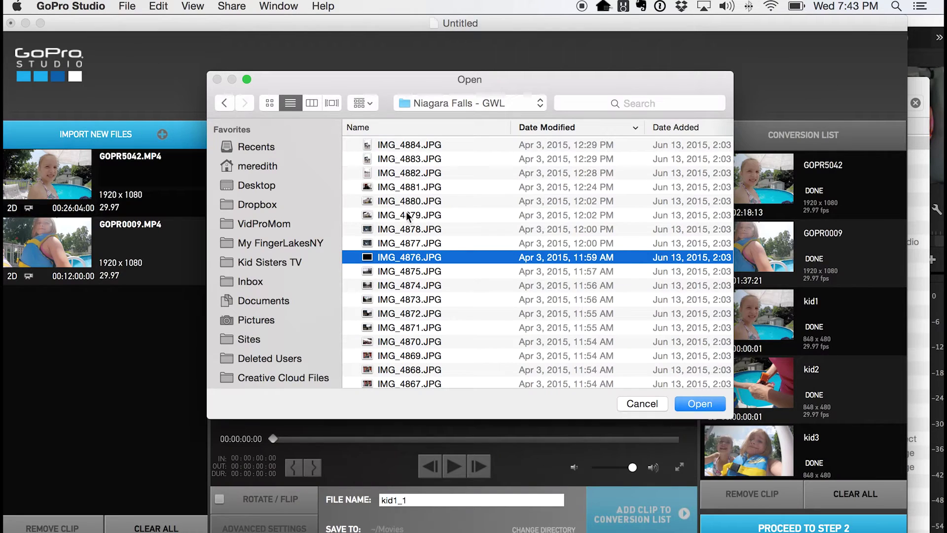
Import the photos IMG_4876.JPG through IMG_4884.JPG and play the resulting image-sequence clip
left_click(391, 141, "shift")
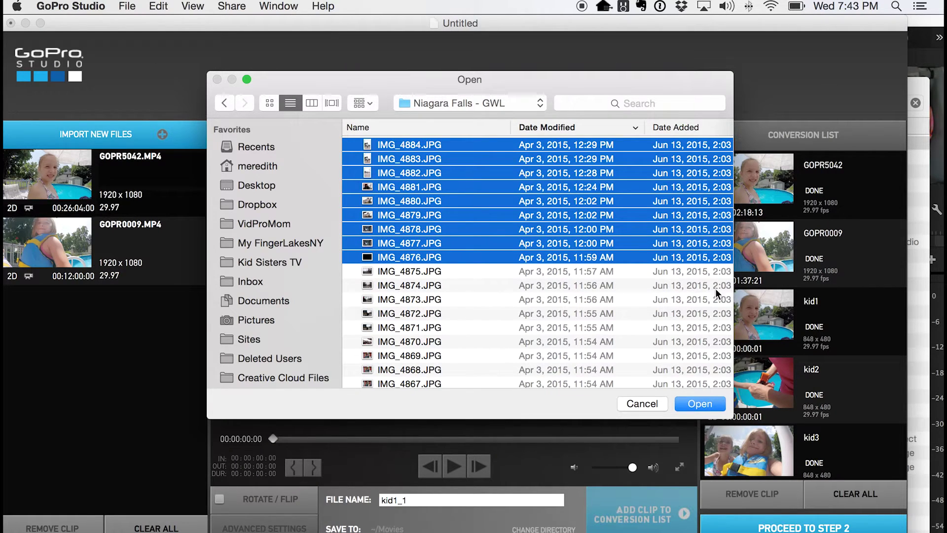
left_click(699, 403)
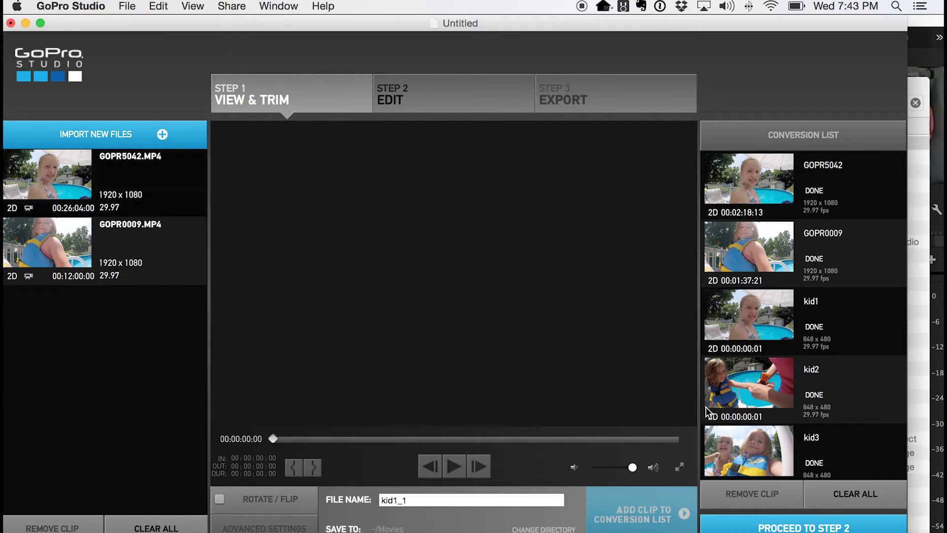
left_click(55, 318)
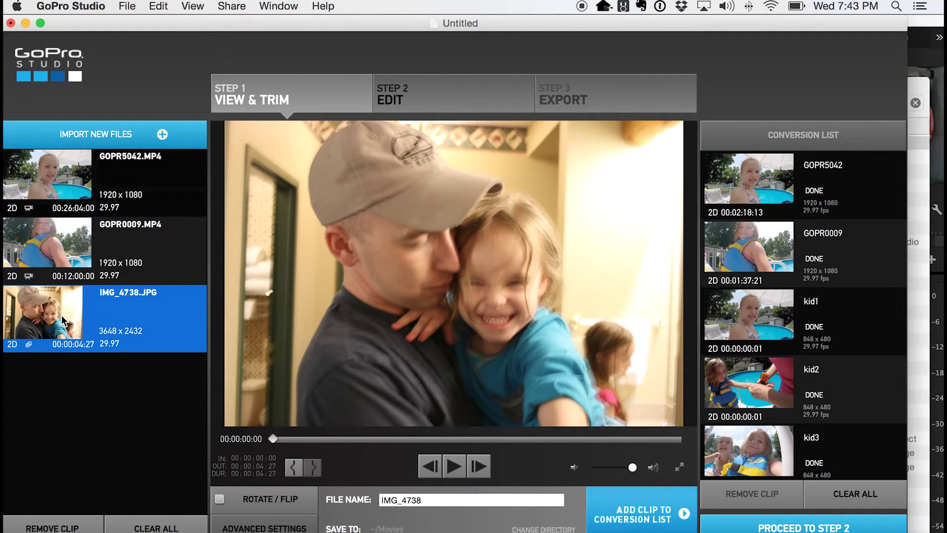
left_click(453, 469)
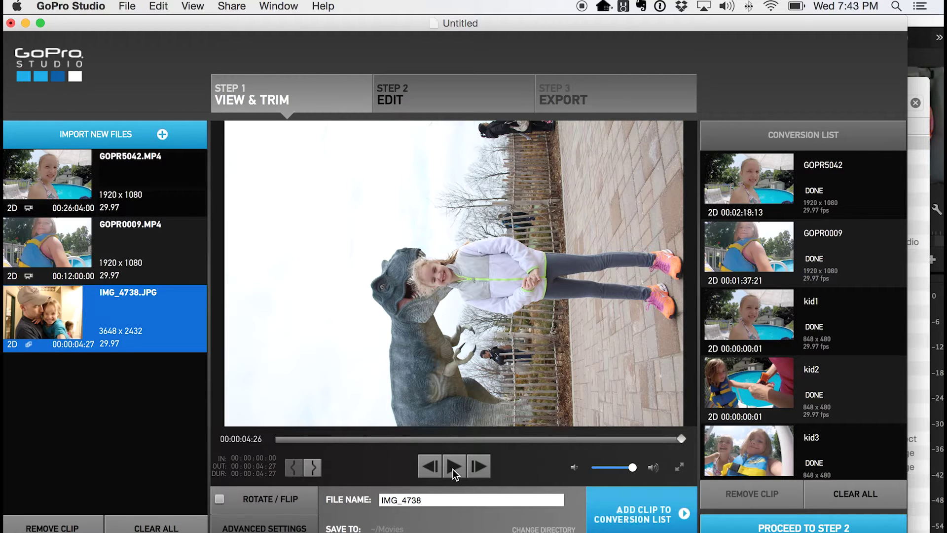
Switch to Finder and open the "Niagara Falls - GWL" folder from the Desktop, showing its newest photos
key("super+Tab")
key("super+Tab")
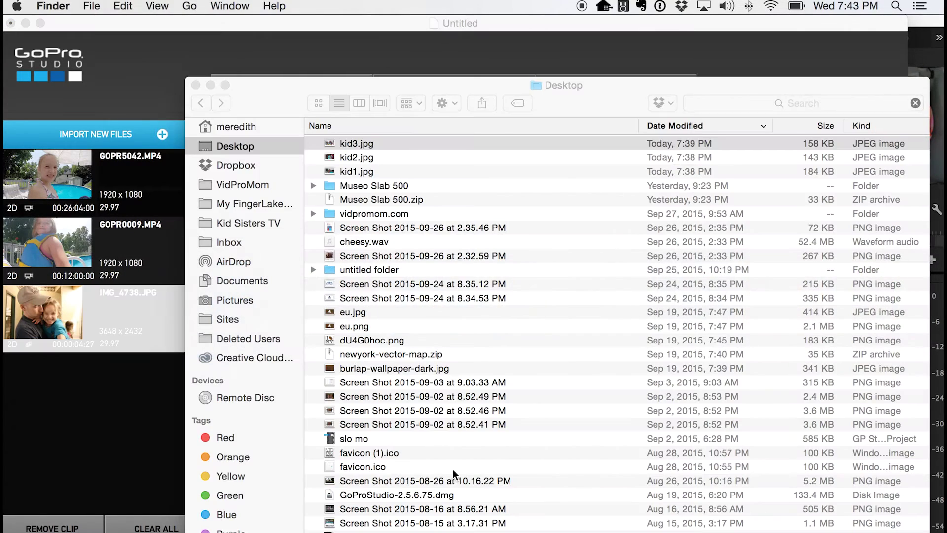
scroll(383, 344, "down", 10)
double_click(331, 481)
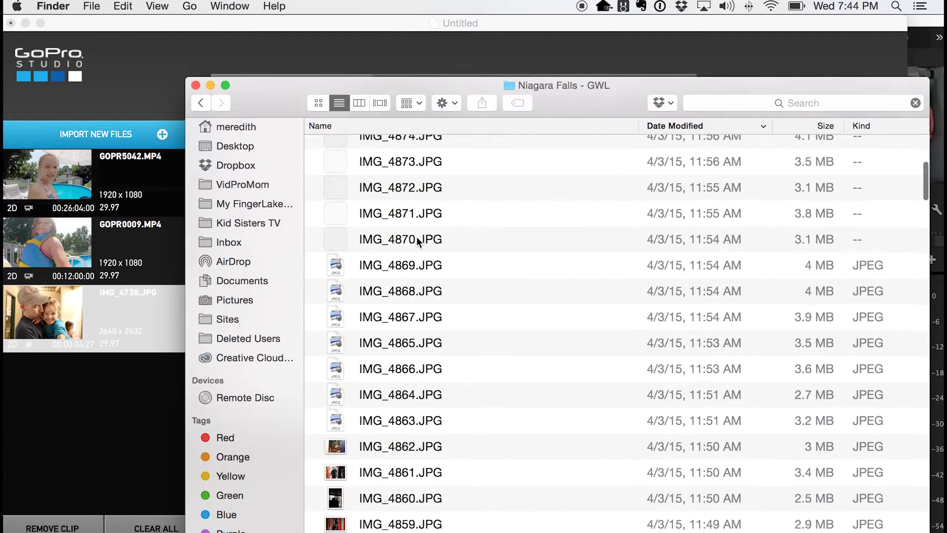
scroll(417, 240, "up", 8)
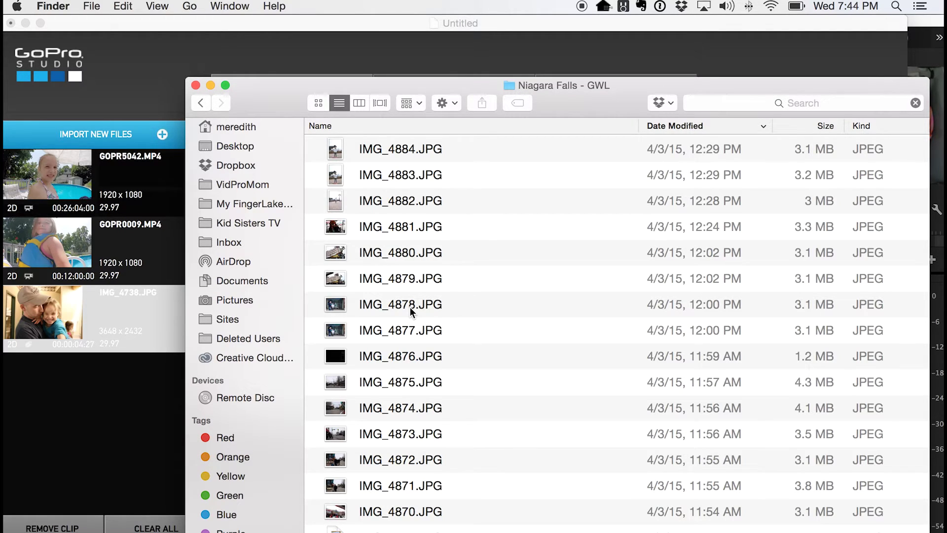
left_click(119, 409)
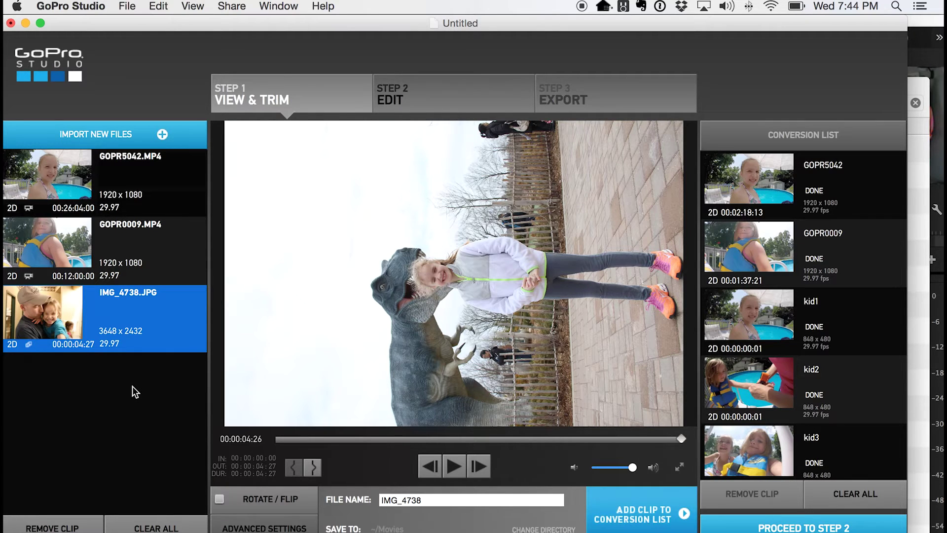
key("cmd+Tab")
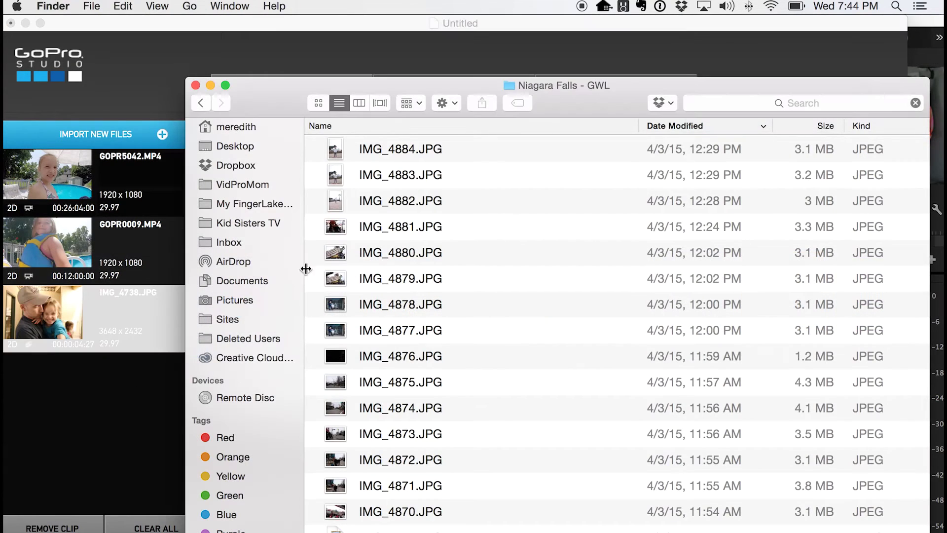
Rename the photo IMG_4884.JPG as kid-dino.JPG
left_click(388, 154)
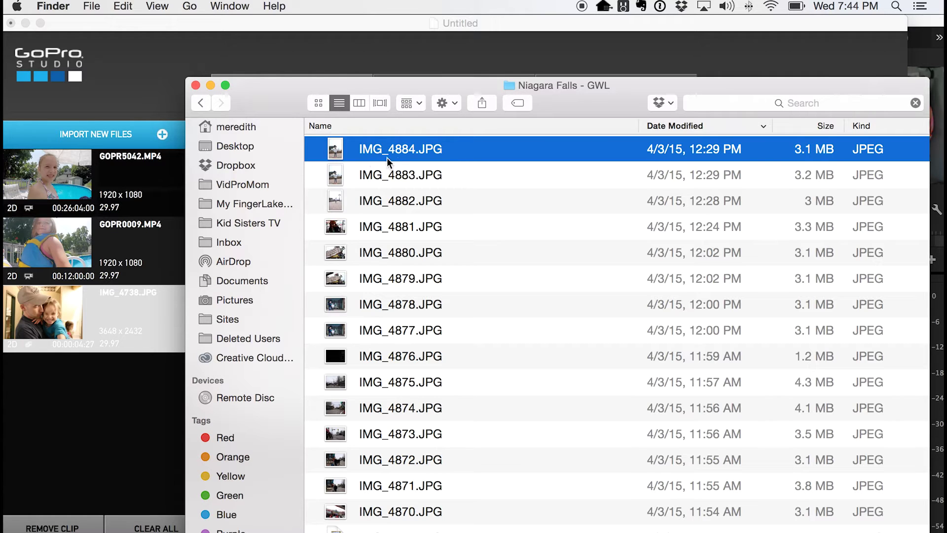
left_click(402, 151)
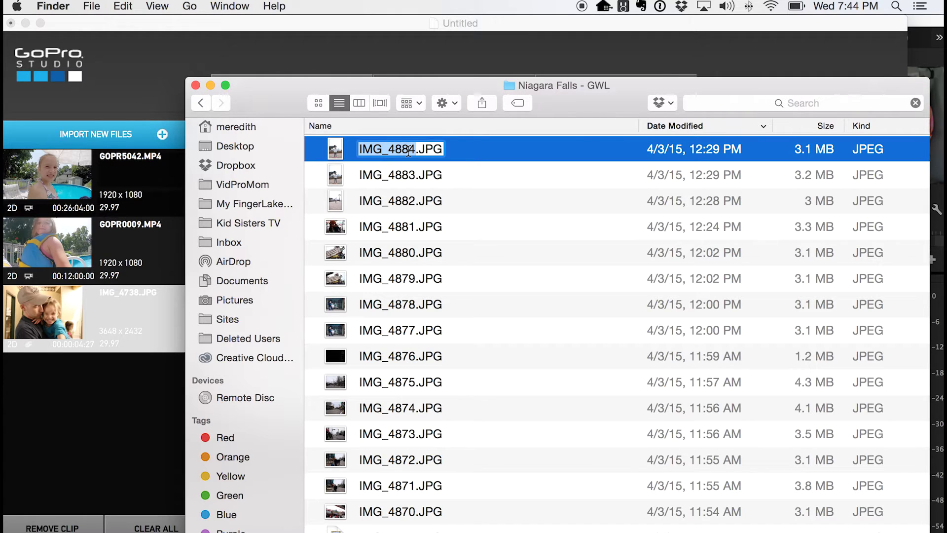
type("kid")
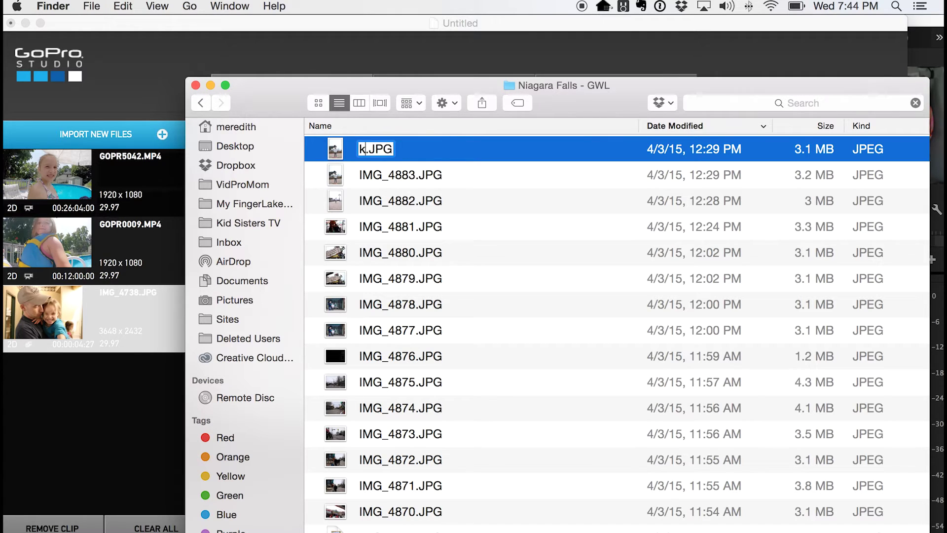
type("-dino")
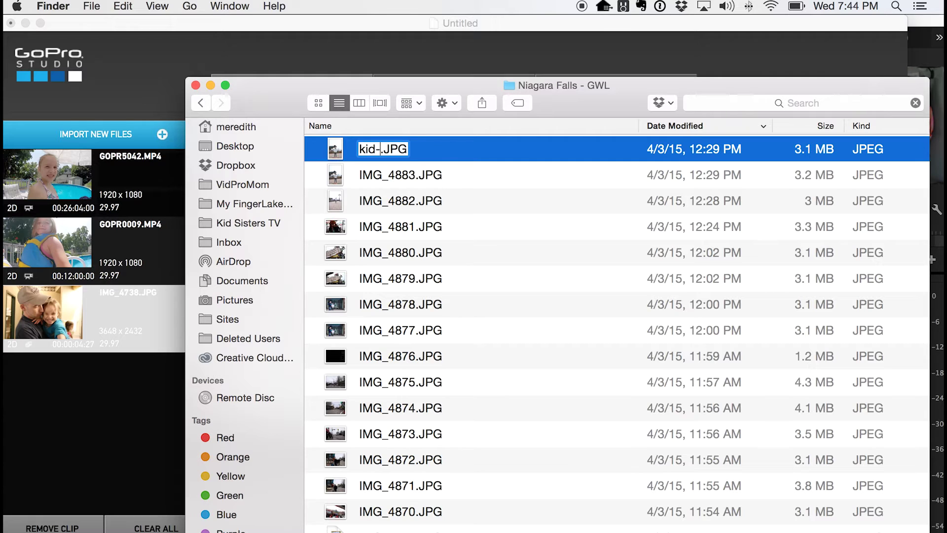
key("Return")
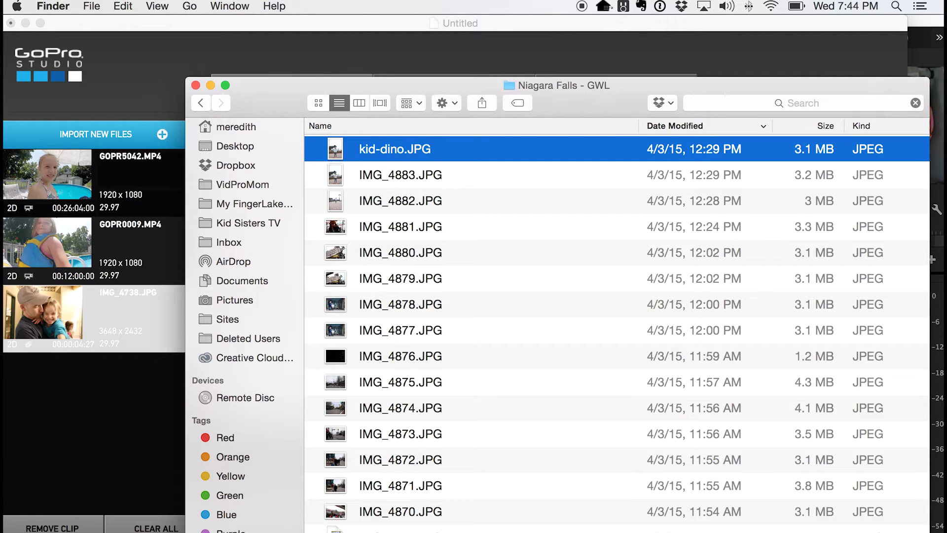
Rename the photo IMG_4883.JPG as another-kid-dino.JPG
left_click(390, 178)
left_click(375, 178)
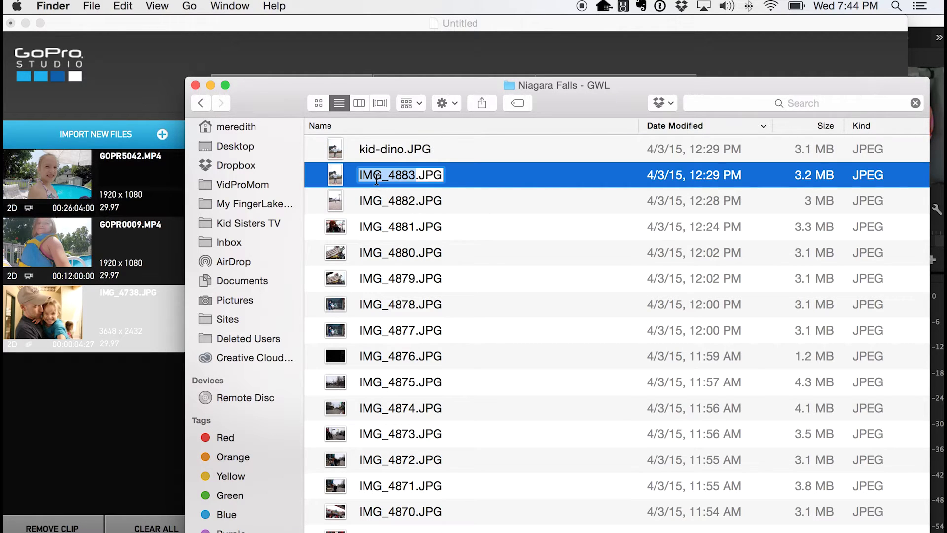
type("another-kid-")
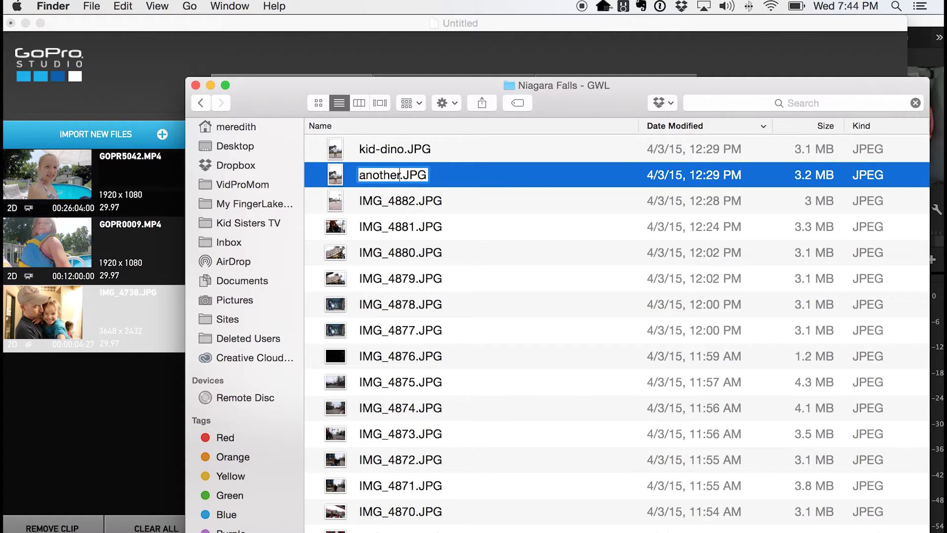
type("dino")
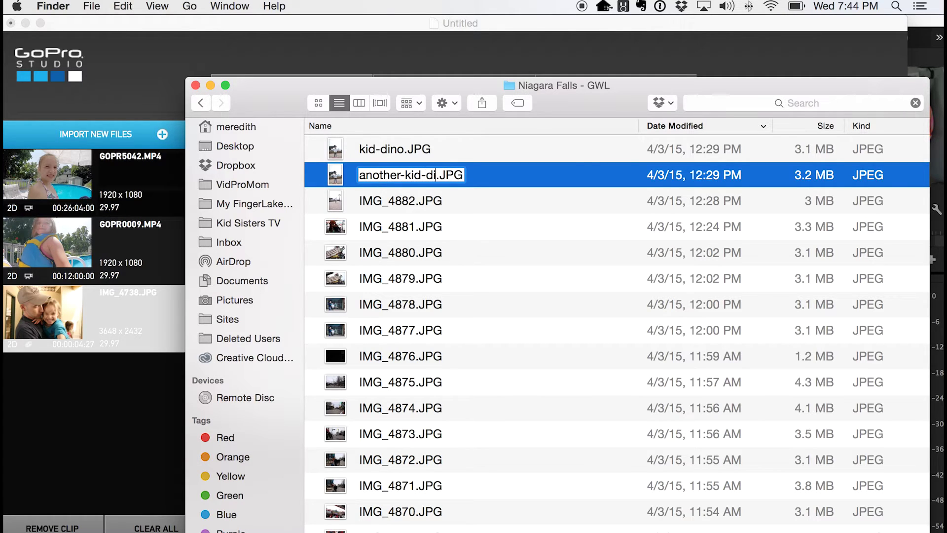
key("Return")
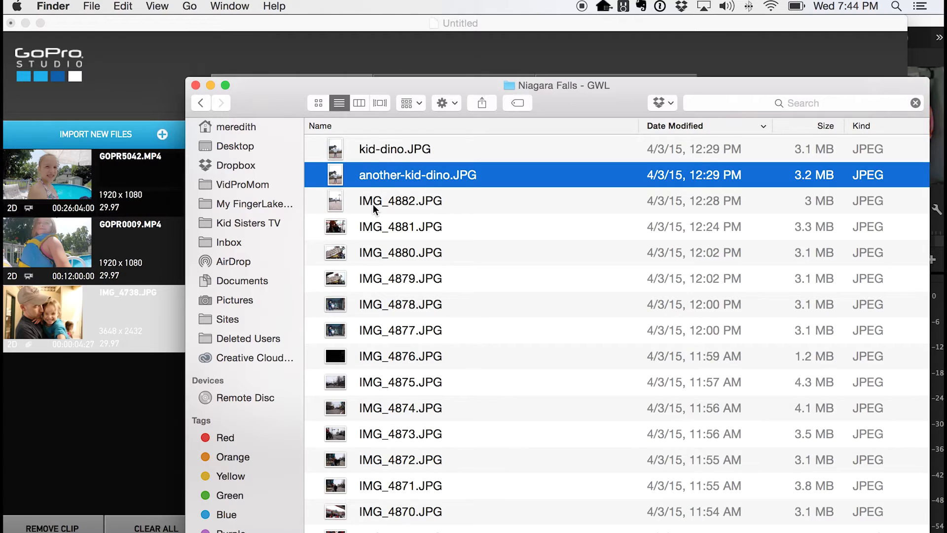
Rename the photo IMG_4882.JPG as another-kid.JPG, with a hyphen instead of a space
left_click(373, 205)
left_click(372, 204)
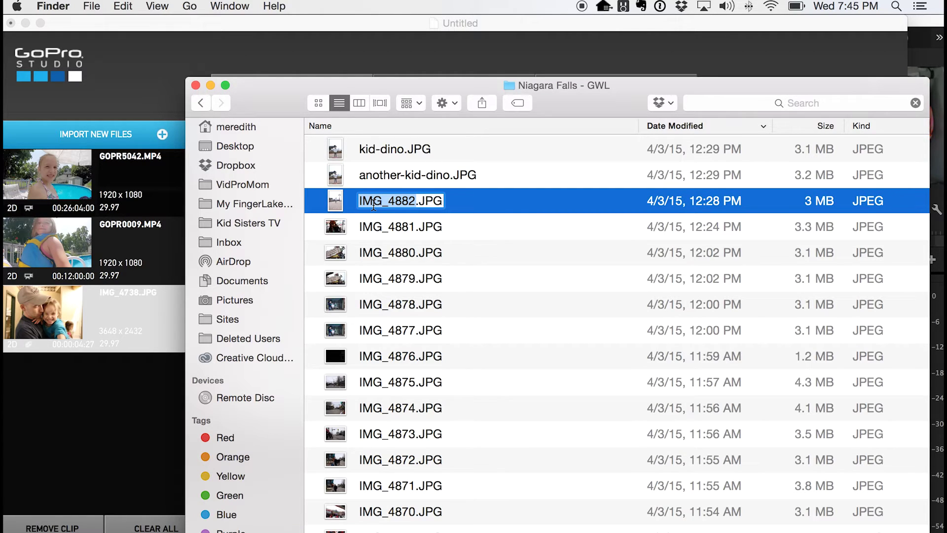
type("another kid")
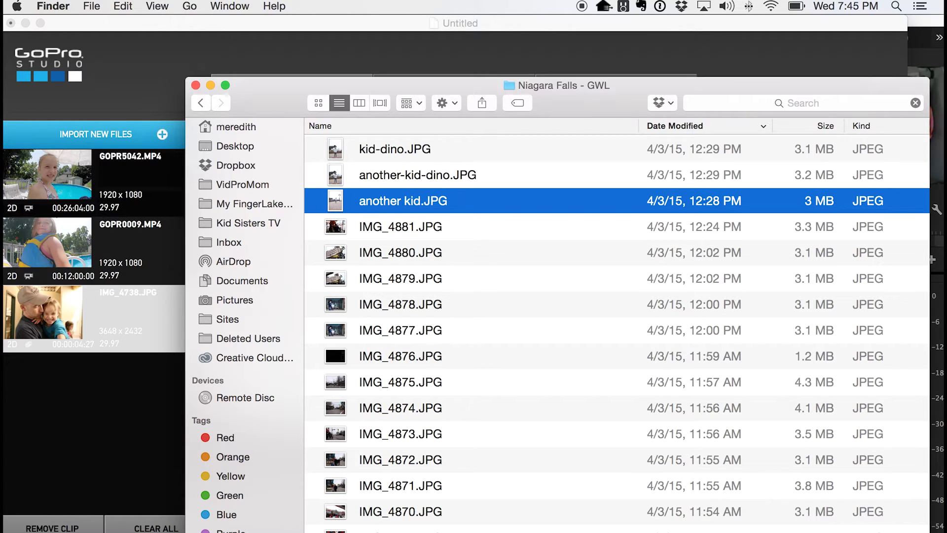
key("shift+super+Left")
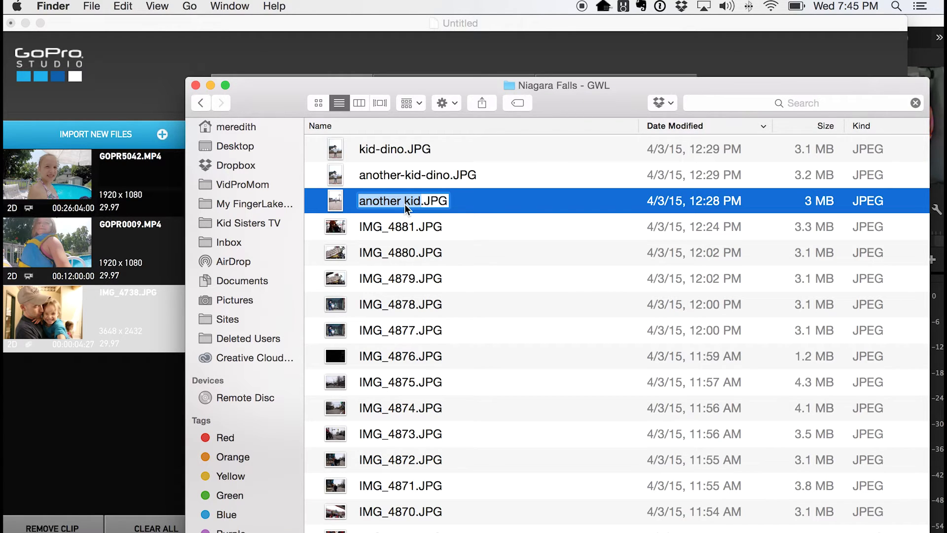
left_click(404, 203)
key("BackSpace")
type("-")
key("Return")
Rename the photo IMG_4881.JPG as niagara-falls.JPG
left_click(395, 229)
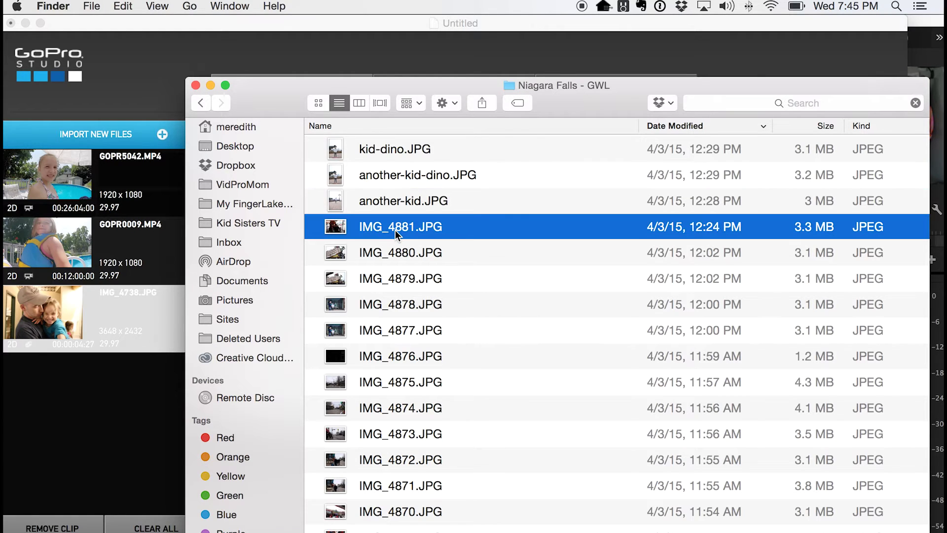
key("Return")
type("niagara-falls")
key("Return")
Rename the photo IMG_4880.JPG as ripleys.JPG
left_click(389, 254)
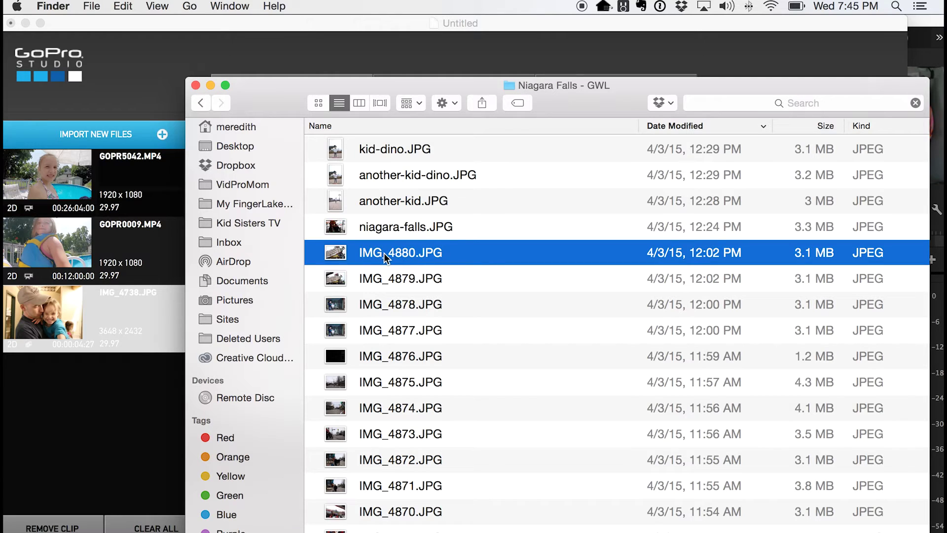
key("Return")
type("rop")
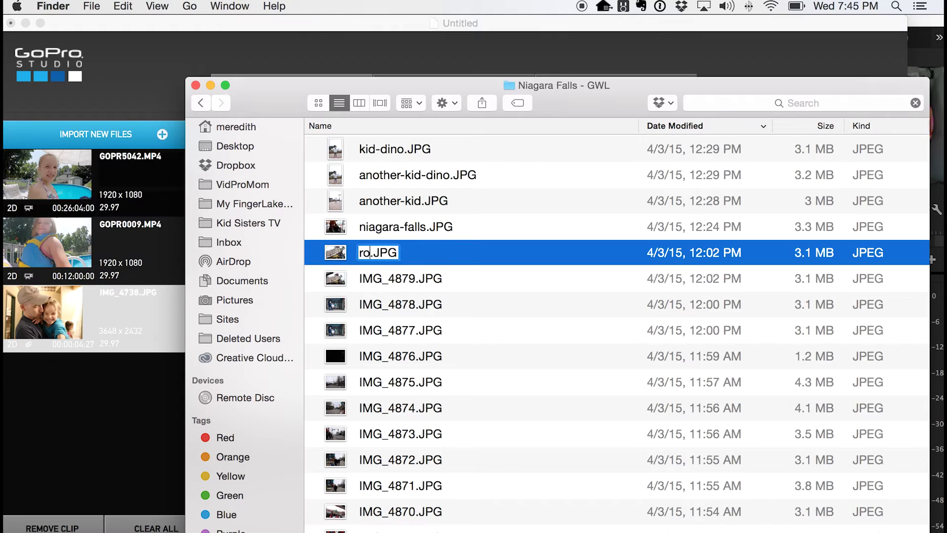
key("BackSpace")
key("BackSpace")
type("ipleys")
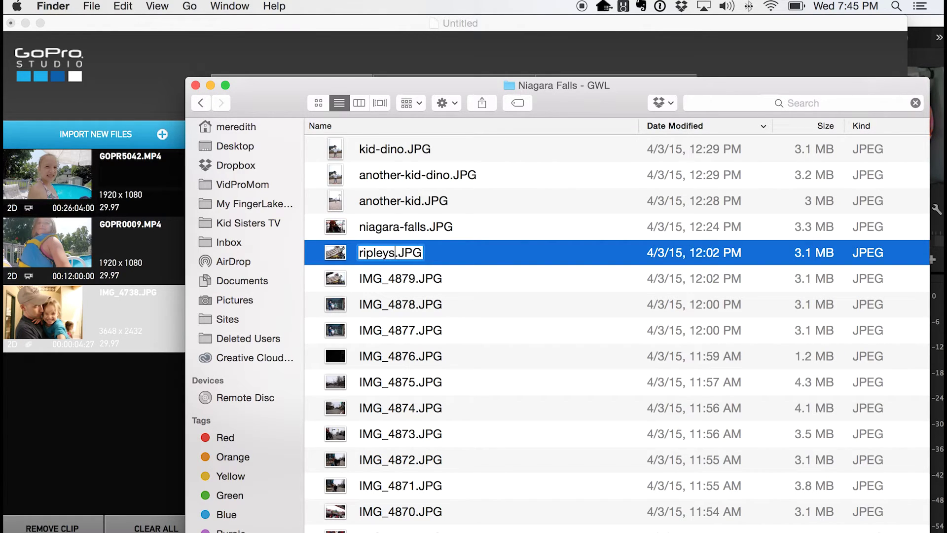
key("Return")
Rename the photo IMG_4879.JPG as more ripleys.JPG
left_click(381, 279)
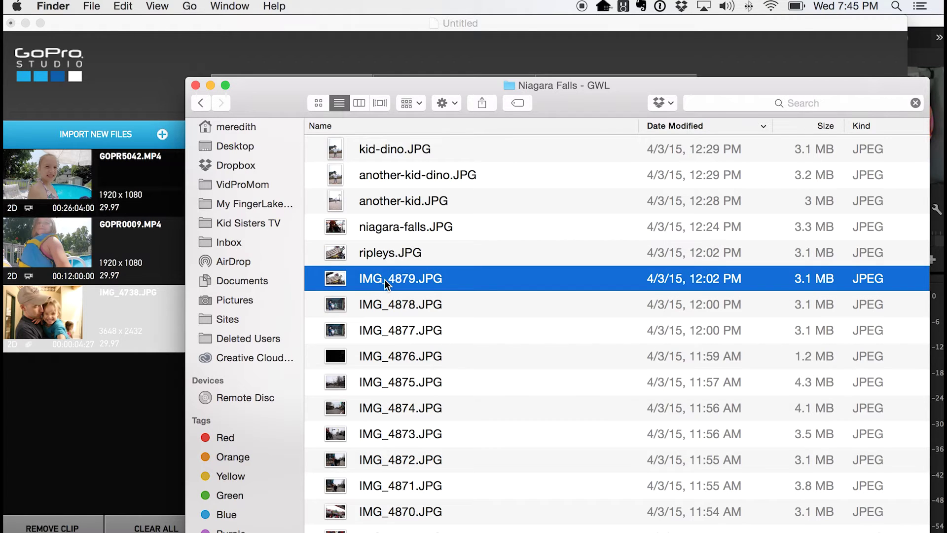
key("Return")
type("more rei")
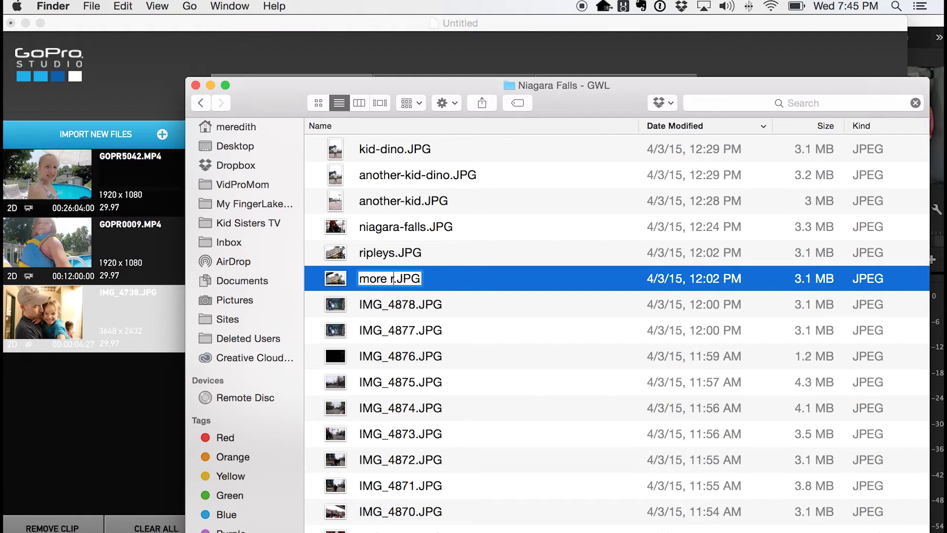
type("pl")
key("BackSpace")
key("BackSpace")
key("BackSpace")
key("BackSpace")
type("imp")
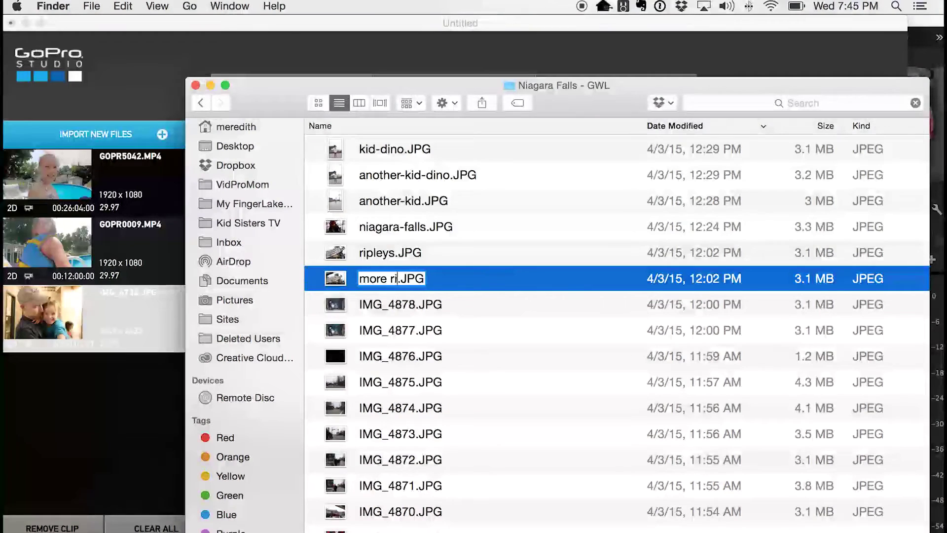
type("le")
key("BackSpace")
key("BackSpace")
key("BackSpace")
key("BackSpace")
key("BackSpace")
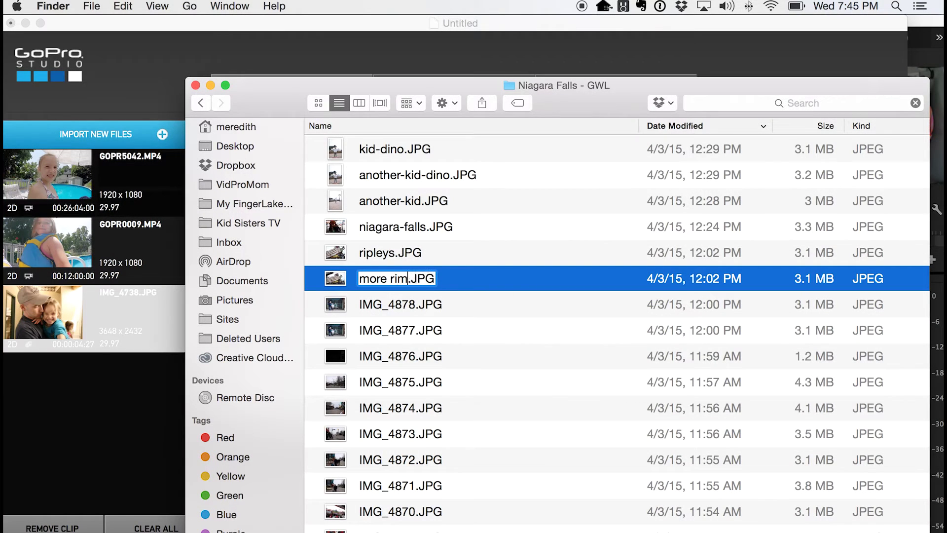
type("ipleys")
key("Return")
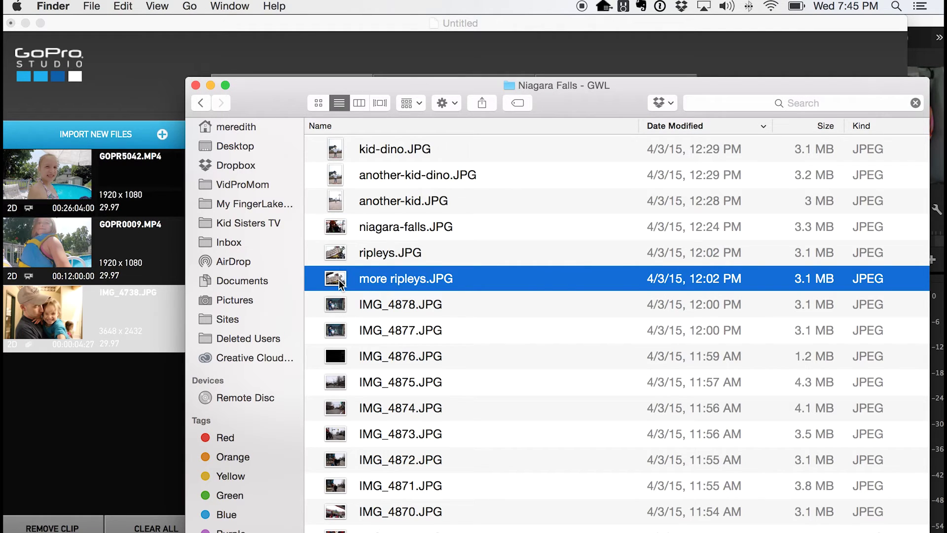
Switch to GoPro Studio and import the six renamed photos, from kid-dino.JPG through more ripleys.JPG
left_click(137, 380)
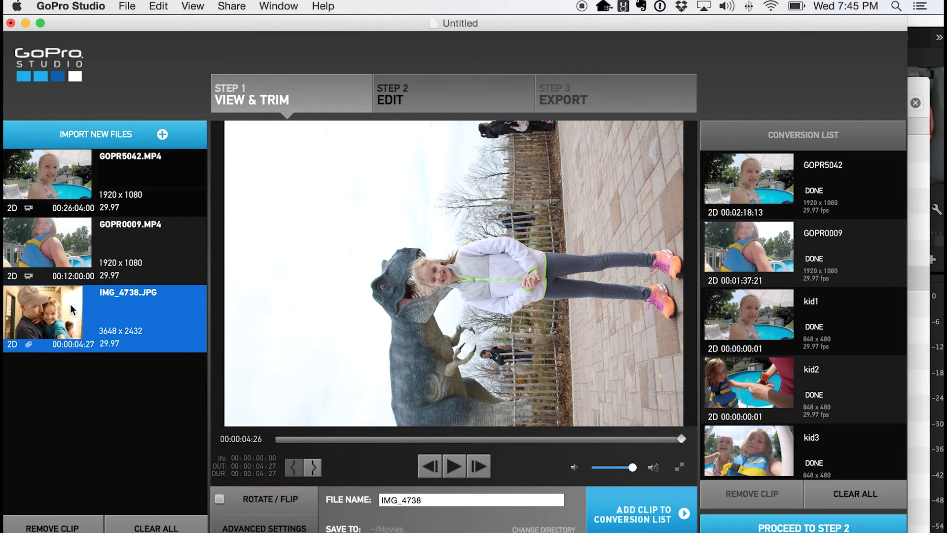
left_click(85, 135)
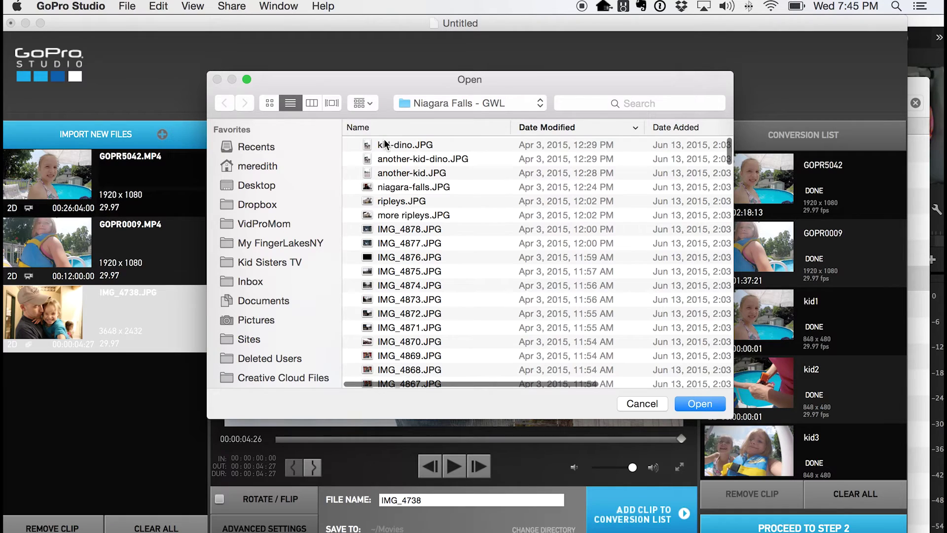
left_click(383, 146)
left_click(386, 212, "shift")
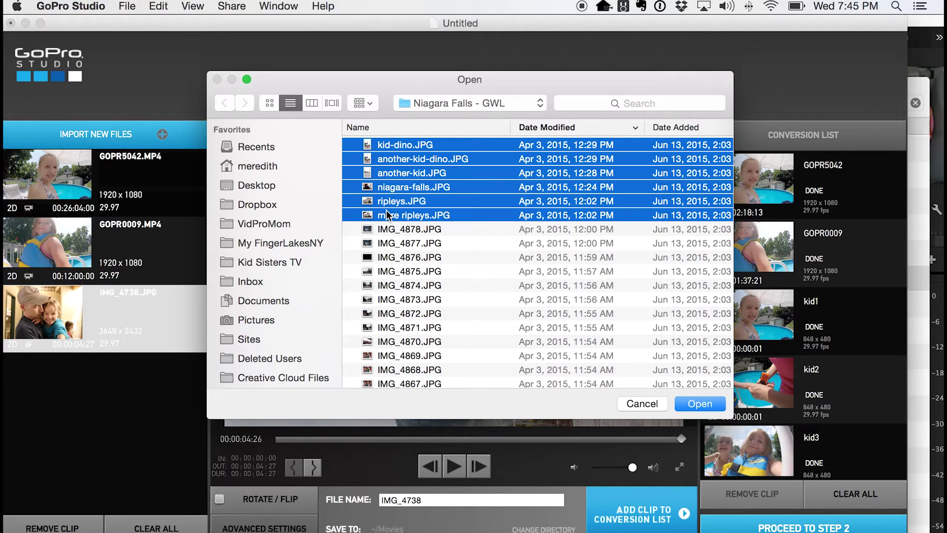
left_click(704, 403)
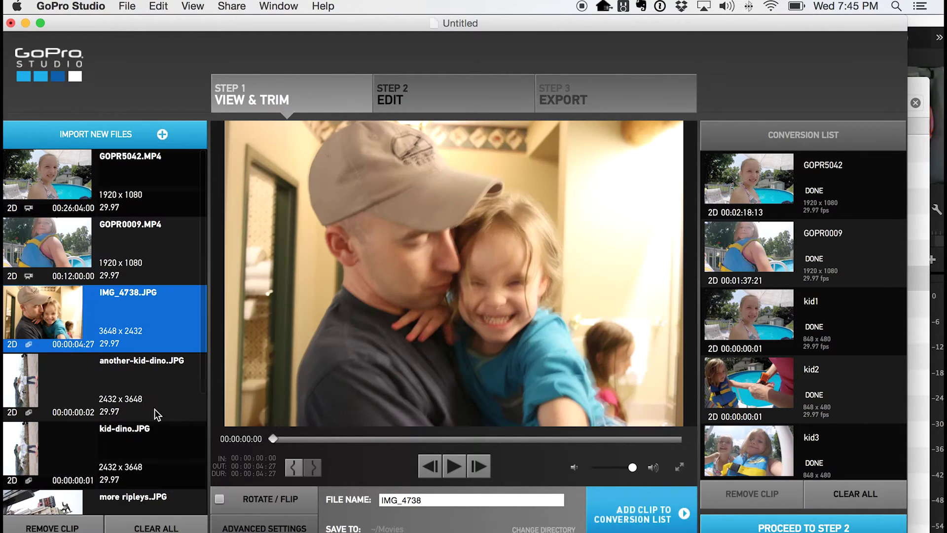
Preview the imported kid-dino, more ripleys, niagara-falls and ripleys clips, and compare them with the file names in Finder
scroll(155, 412, "down", 1)
scroll(156, 412, "down", 4)
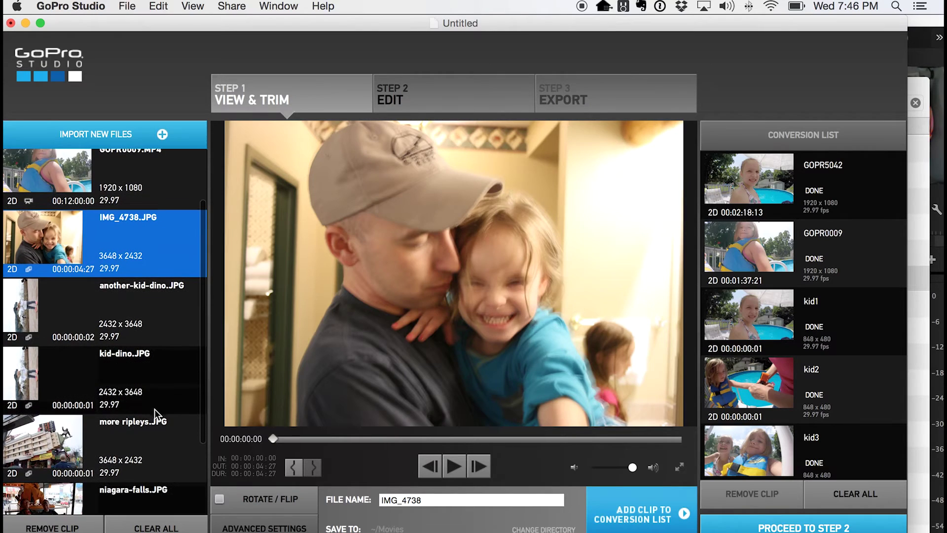
left_click(72, 341)
left_click(70, 371)
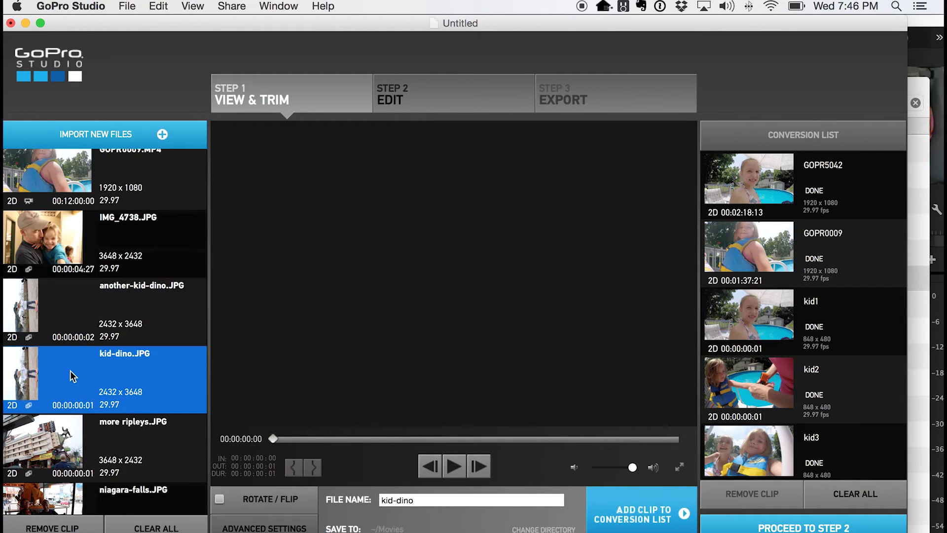
left_click(67, 434)
scroll(67, 434, "down", 4)
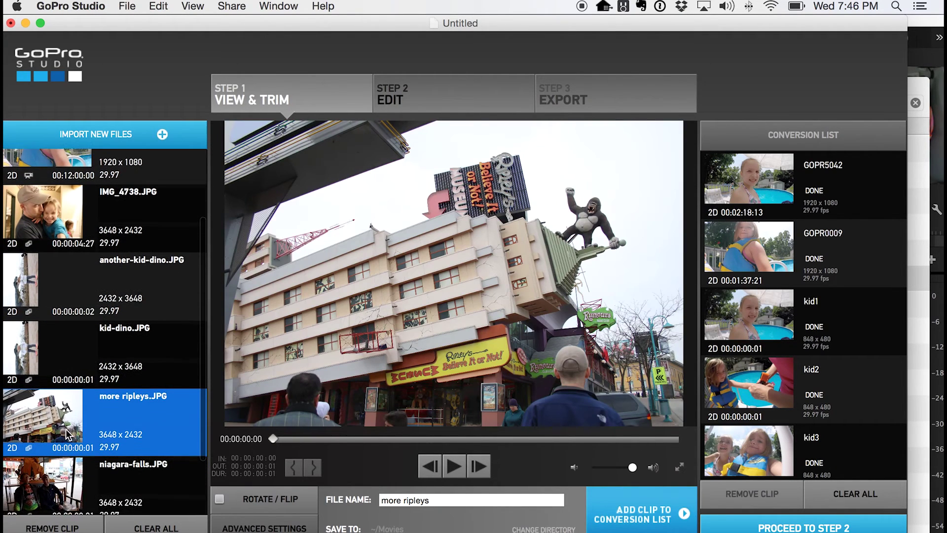
left_click(59, 445)
scroll(59, 445, "down", 3)
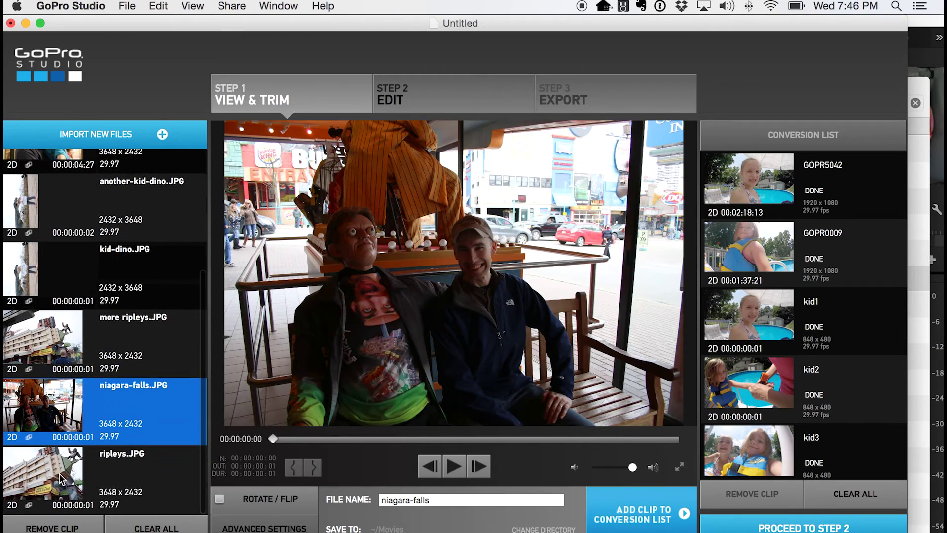
left_click(61, 479)
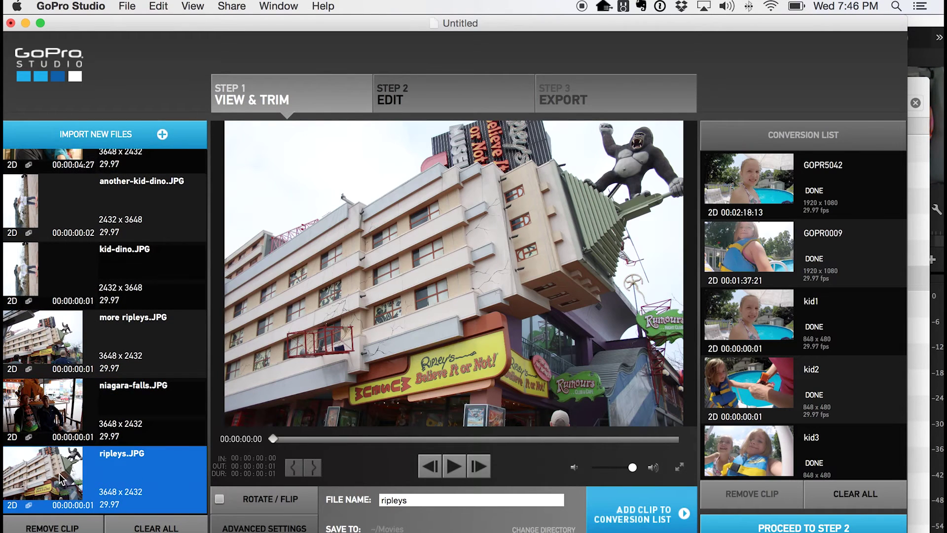
key("super+Tab")
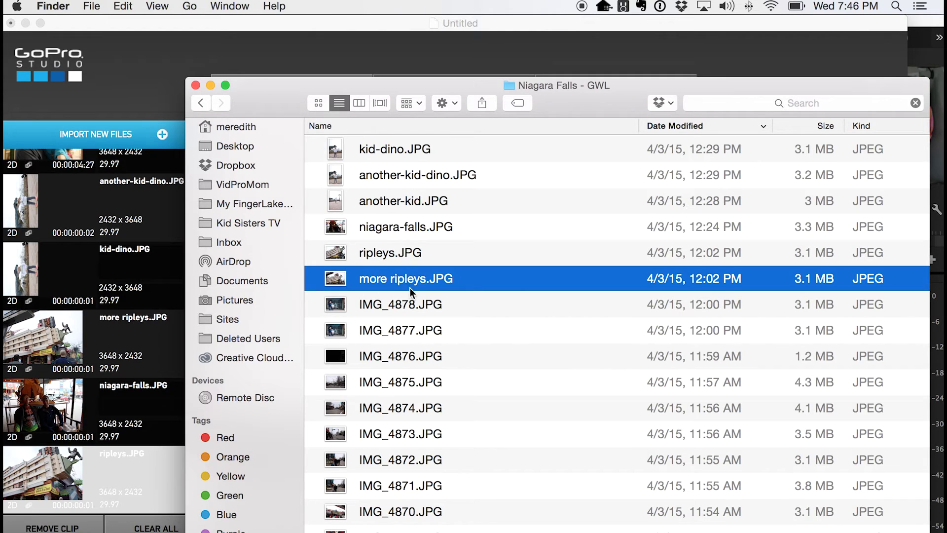
key("super+Tab")
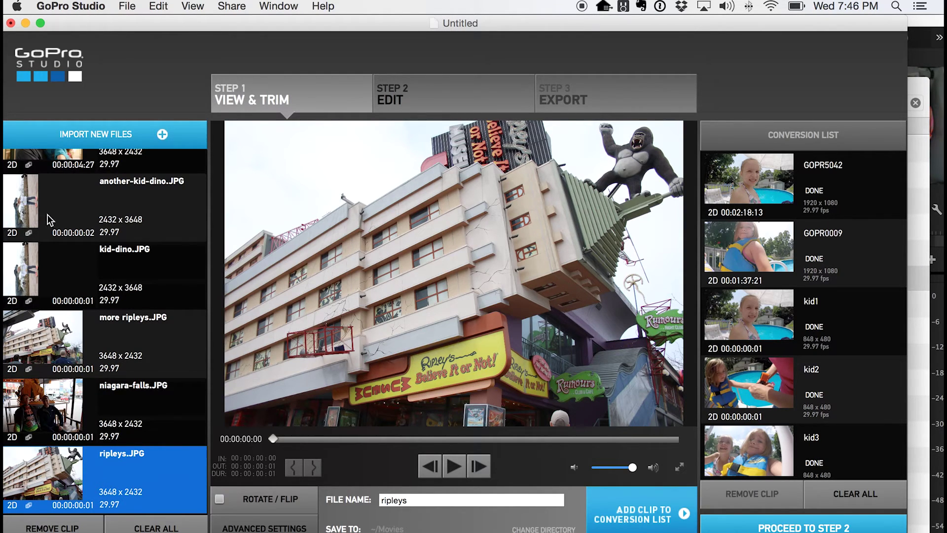
Add the photo clips from another-kid-dino.JPG through ripleys.JPG to the conversion list and convert them
left_click(31, 204, "shift")
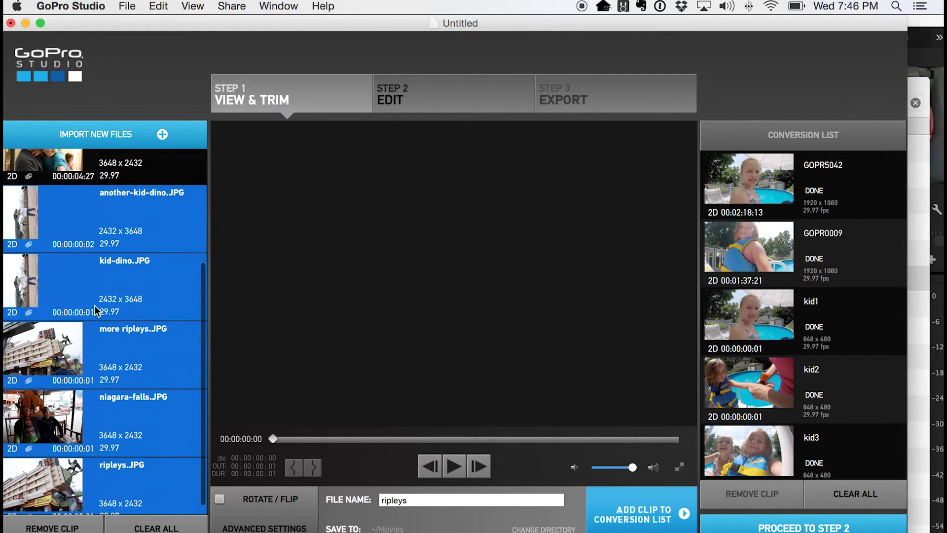
scroll(94, 306, "up", 3)
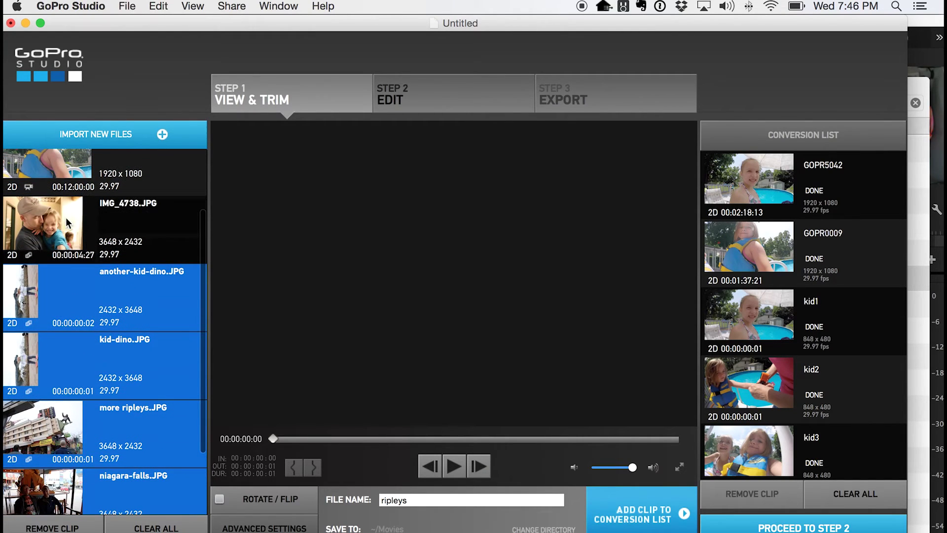
left_click(642, 511)
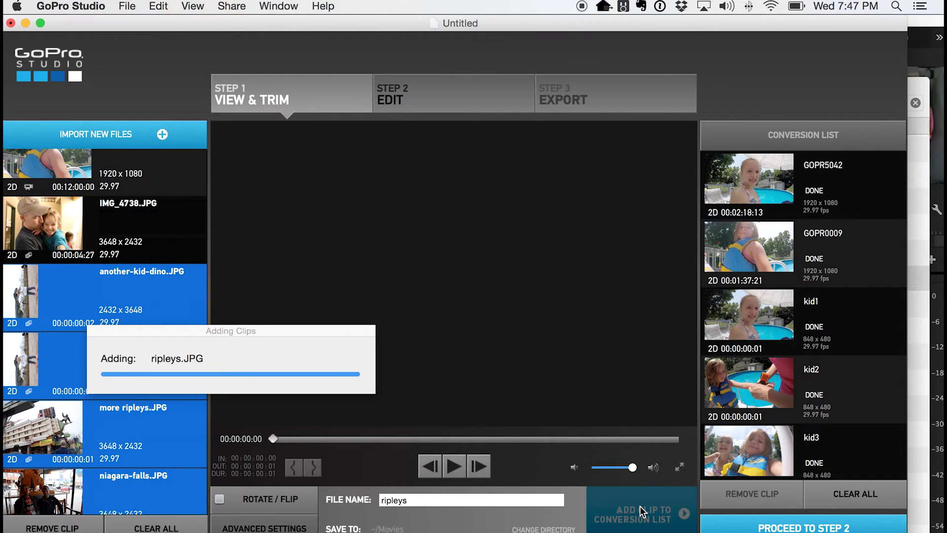
scroll(819, 379, "down", 5)
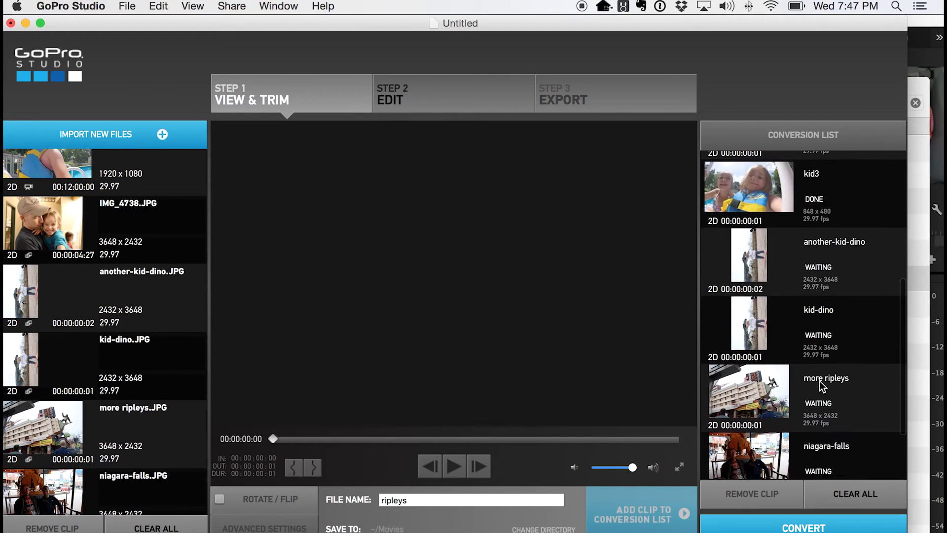
left_click(805, 526)
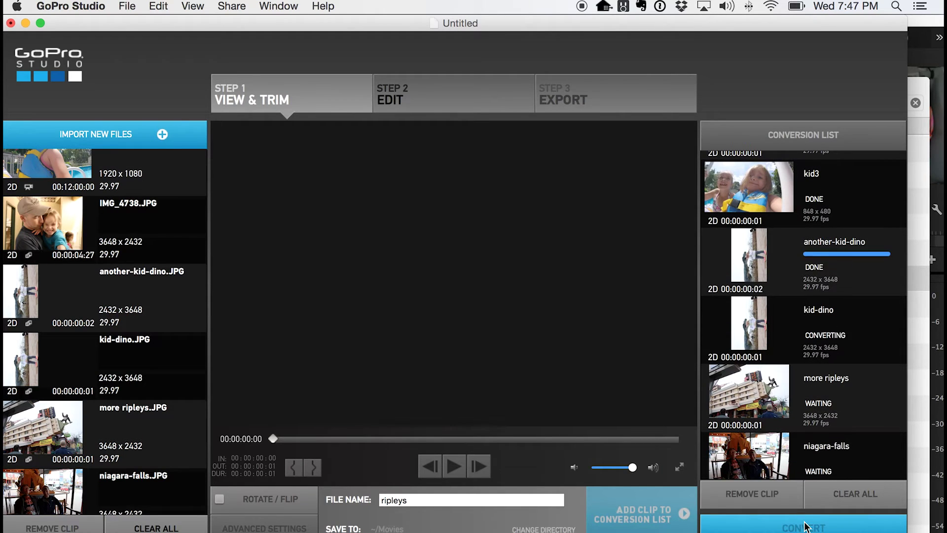
scroll(789, 362, "down", 3)
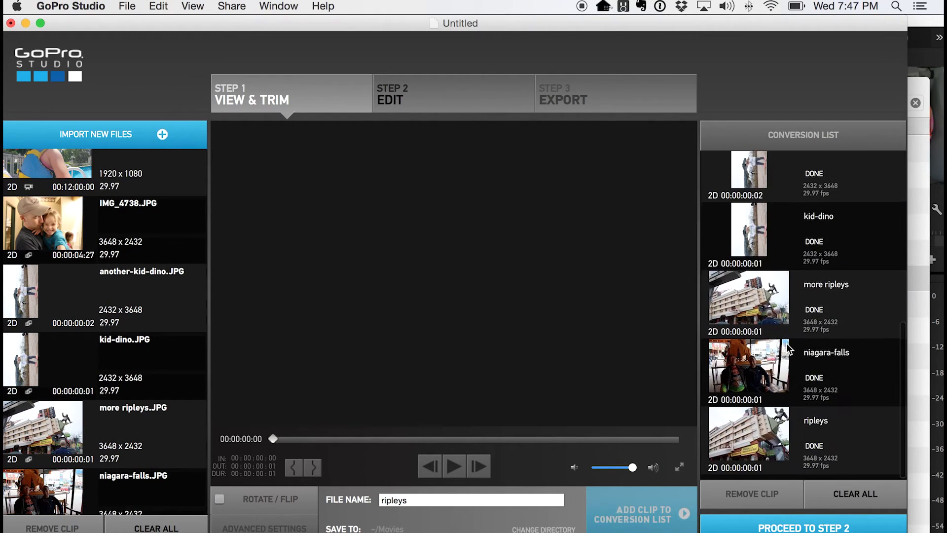
In the Edit stage, append the more ripleys and niagara-falls clips to the timeline after GOPR0009
left_click(410, 84)
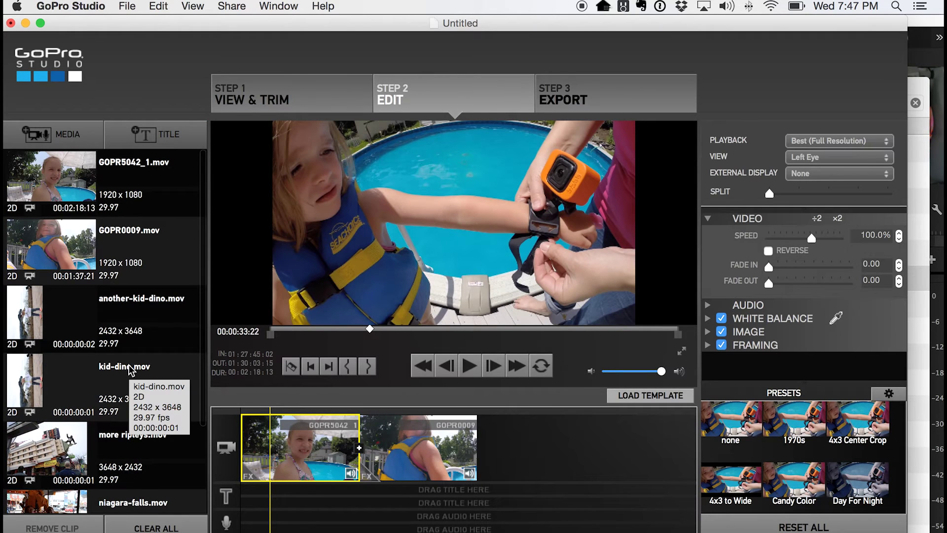
scroll(64, 375, "down", 2)
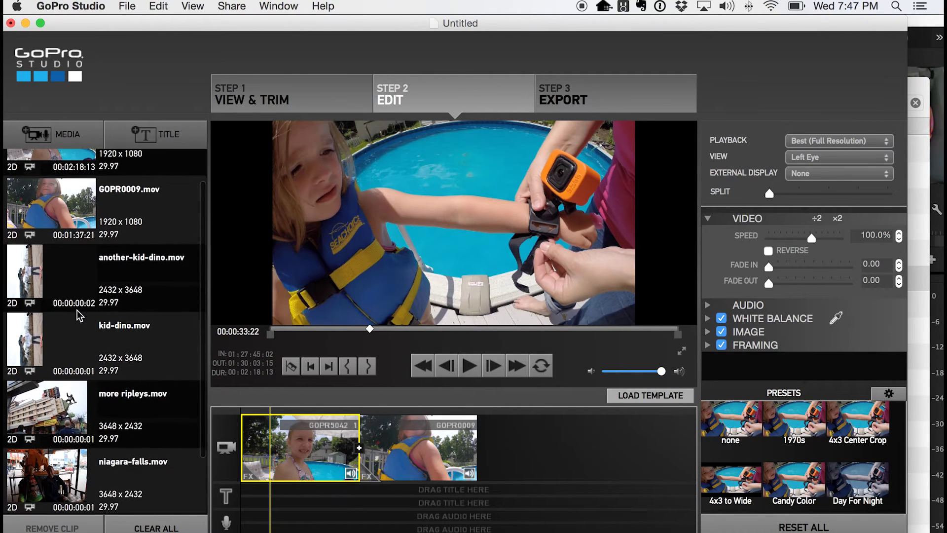
left_click_drag(60, 417, 474, 451)
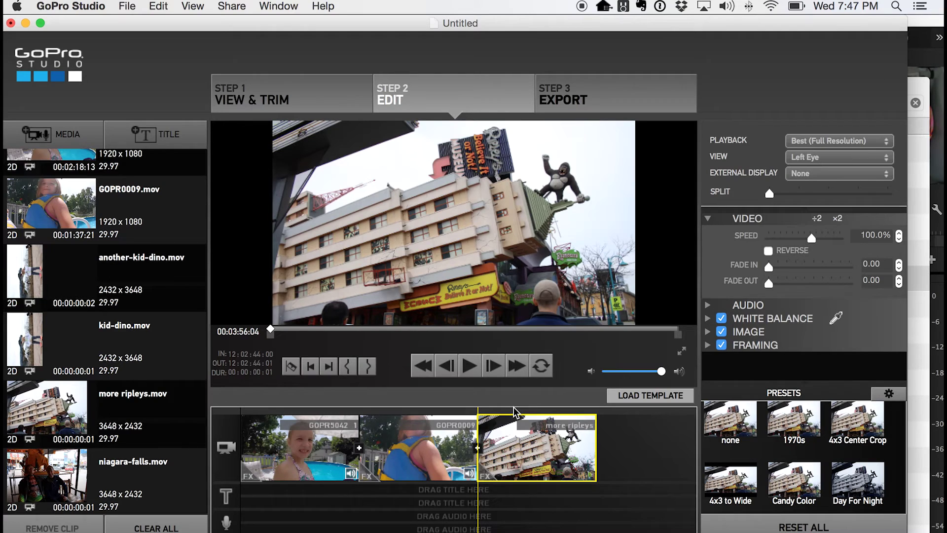
scroll(93, 413, "down", 3)
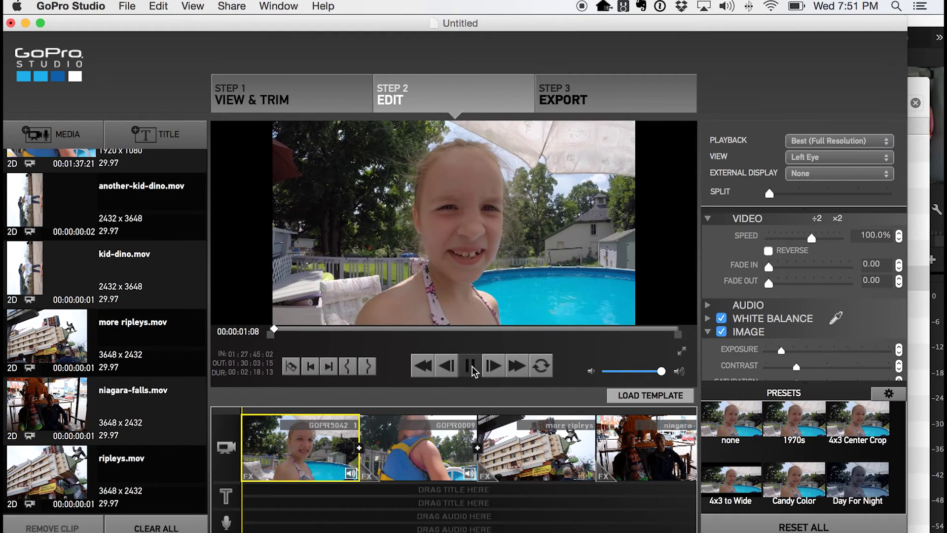
Play the timeline from the end of GOPR0009 and inspect the more ripleys and niagara-falls clips, including their durations
left_click(477, 411)
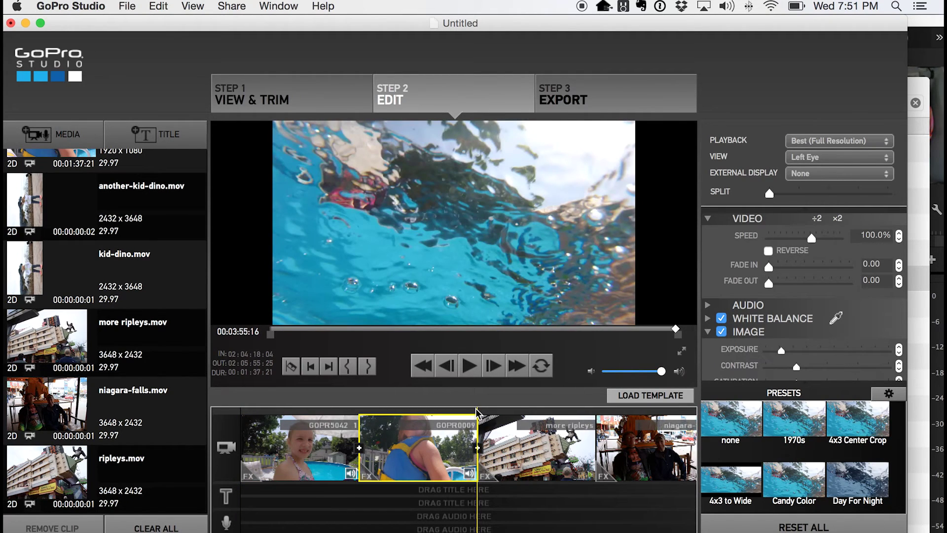
key("space")
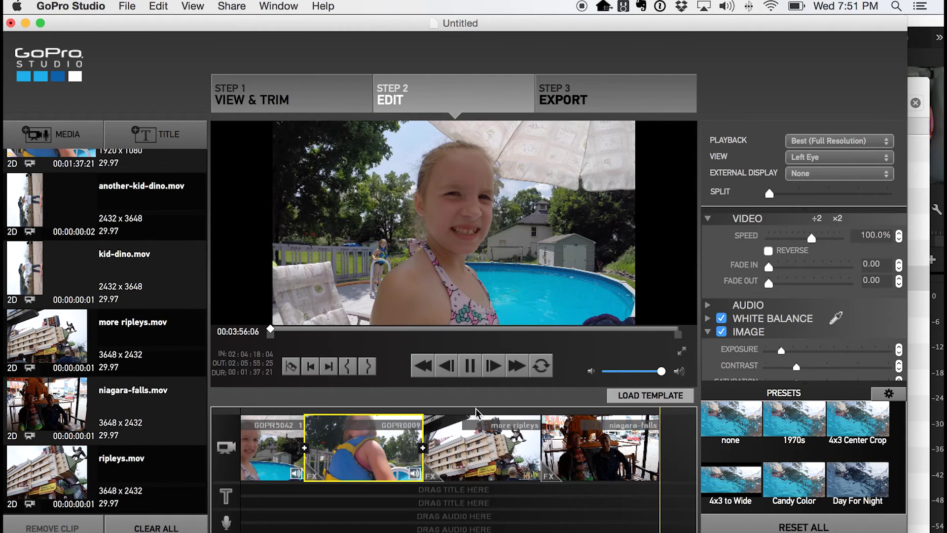
scroll(508, 458, "right", 3)
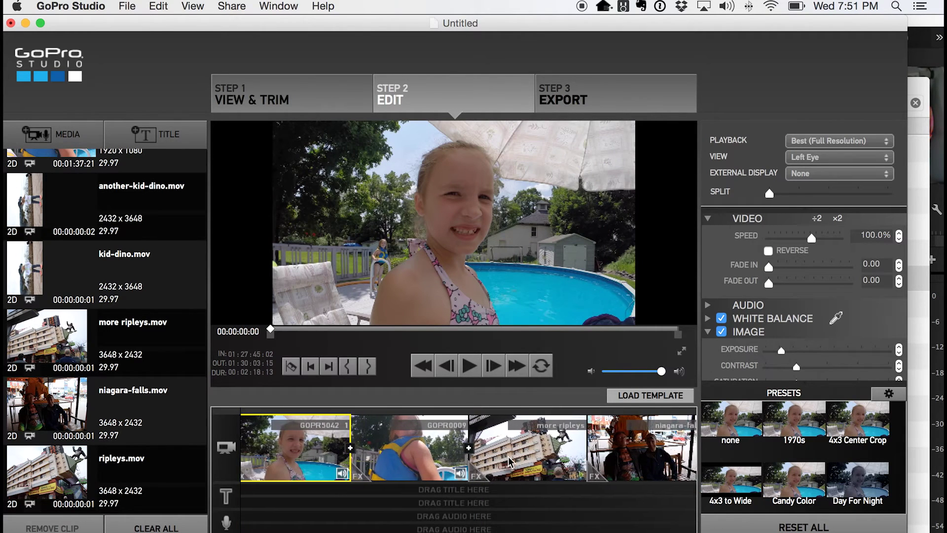
scroll(510, 461, "right", 2)
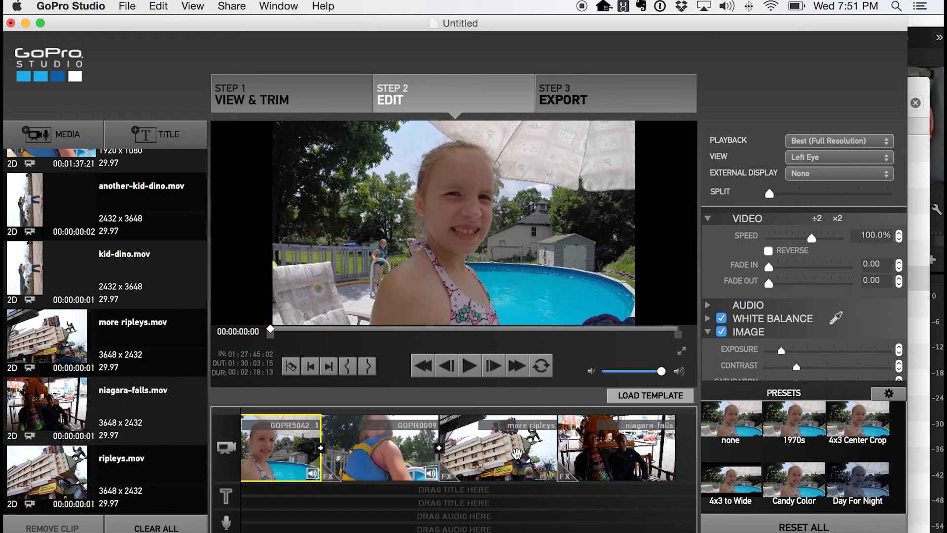
left_click(490, 451)
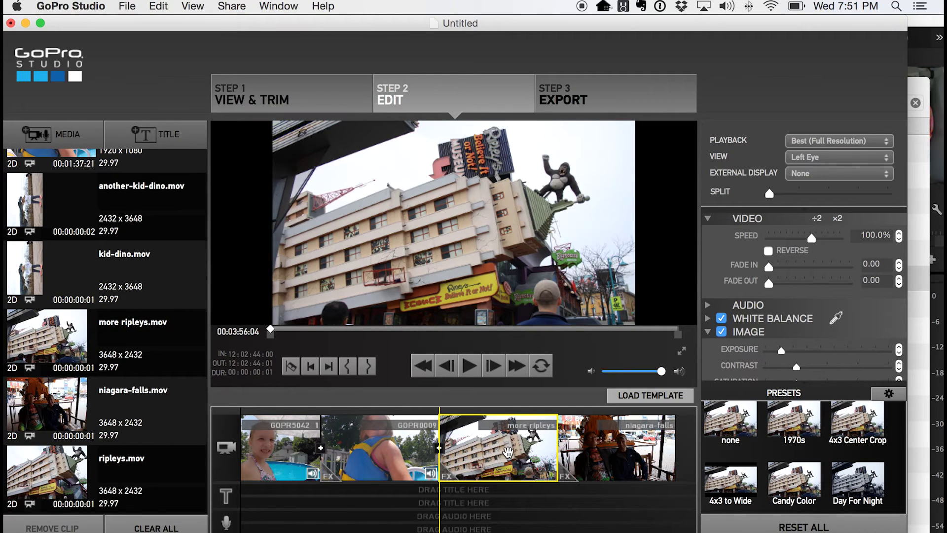
left_click(604, 457)
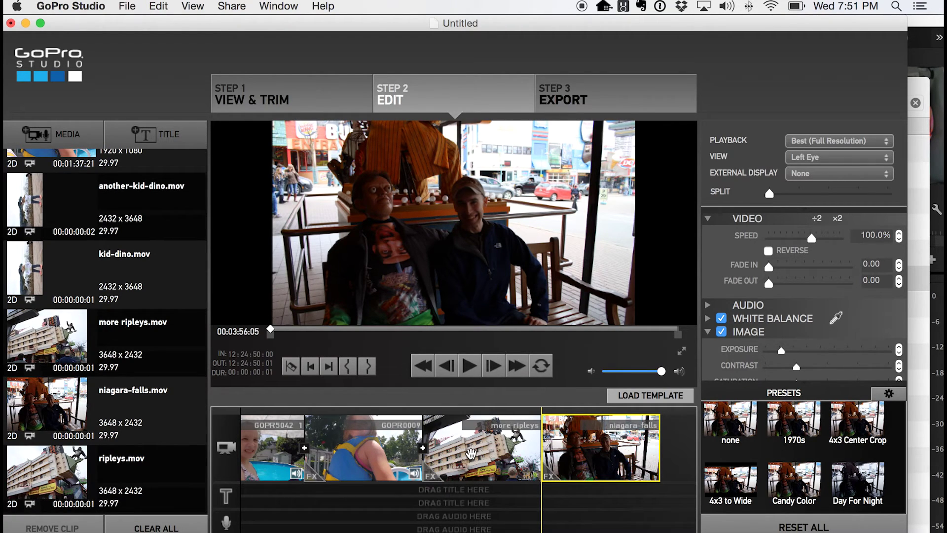
Slow the more ripleys clip on the timeline to 3.4% speed and the niagara-falls clip to 3.3%
left_click(471, 452)
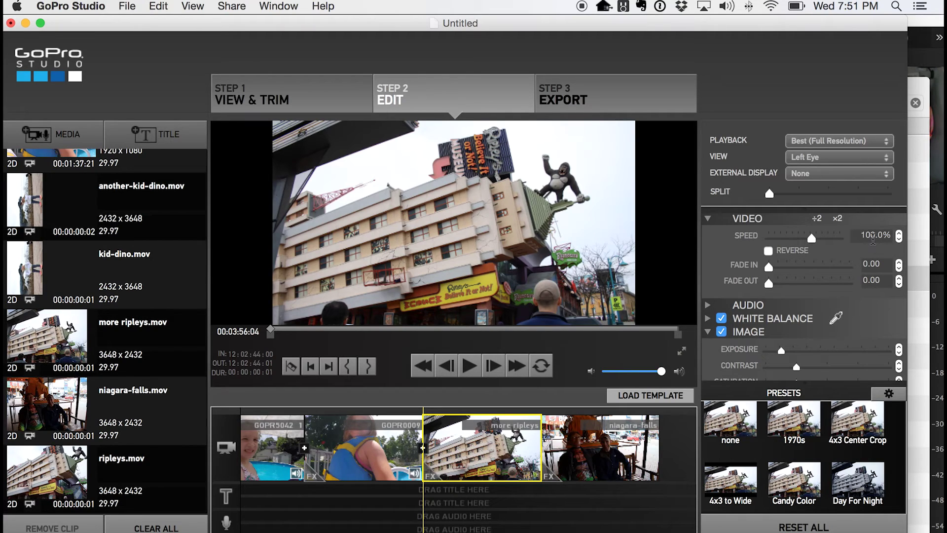
left_click(811, 239)
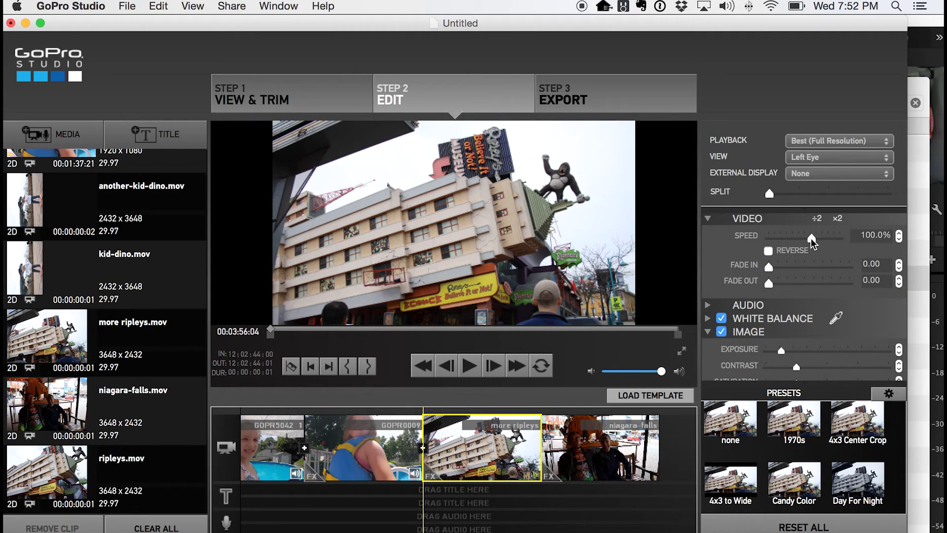
left_click_drag(813, 243, 791, 241)
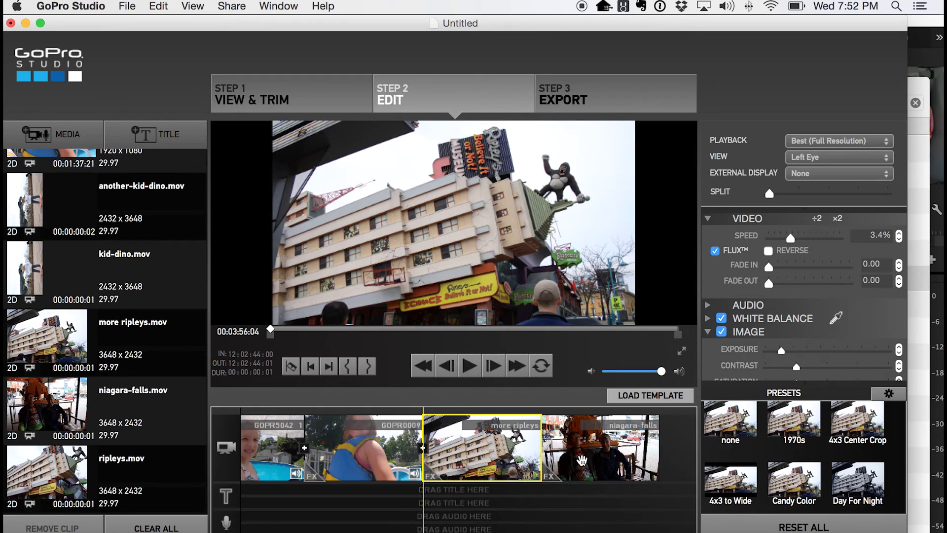
left_click(582, 459)
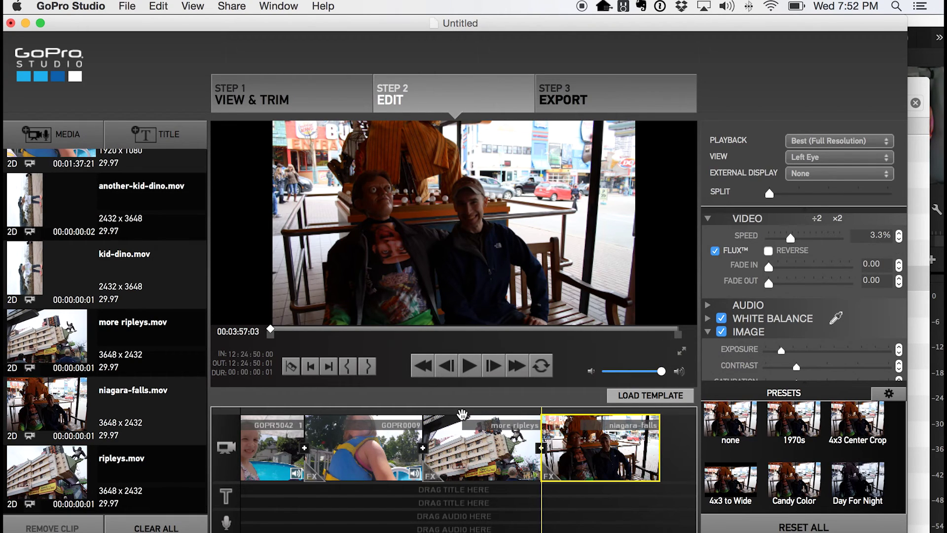
Play the slowed photo clips from the end of GOPR0009, and check the more ripleys clip partway through
left_click(423, 412)
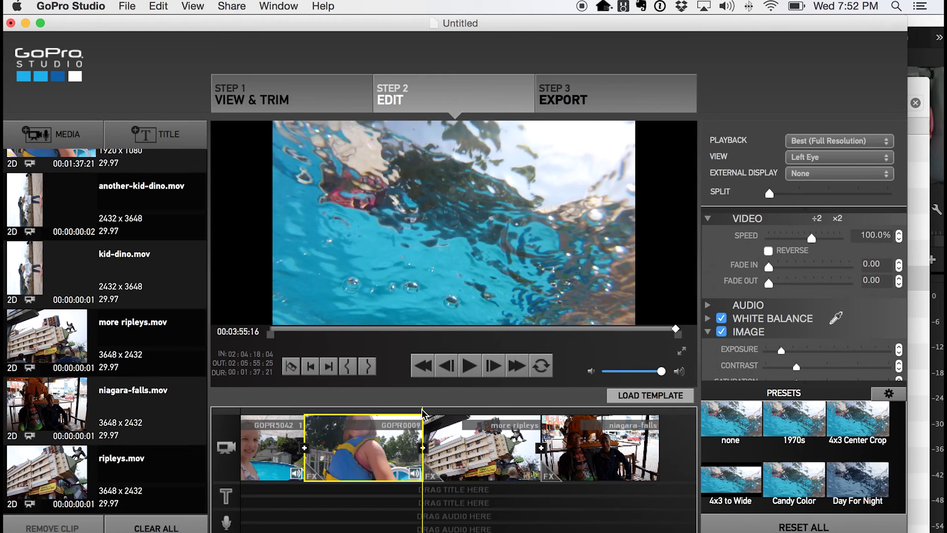
left_click(469, 366)
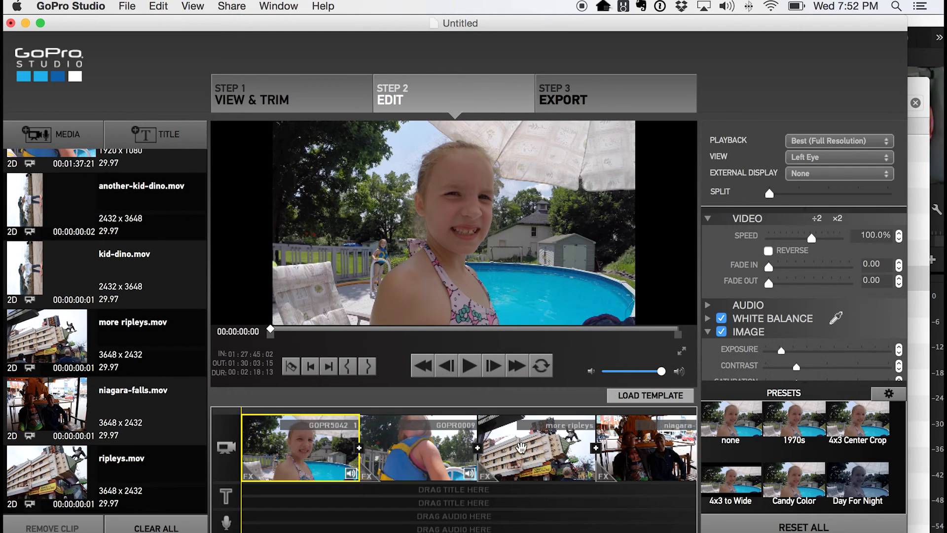
left_click(510, 414)
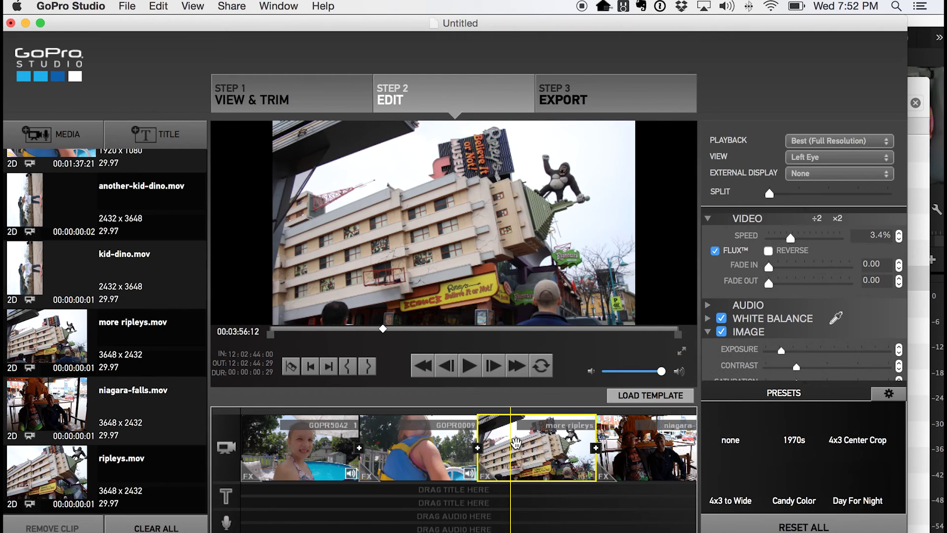